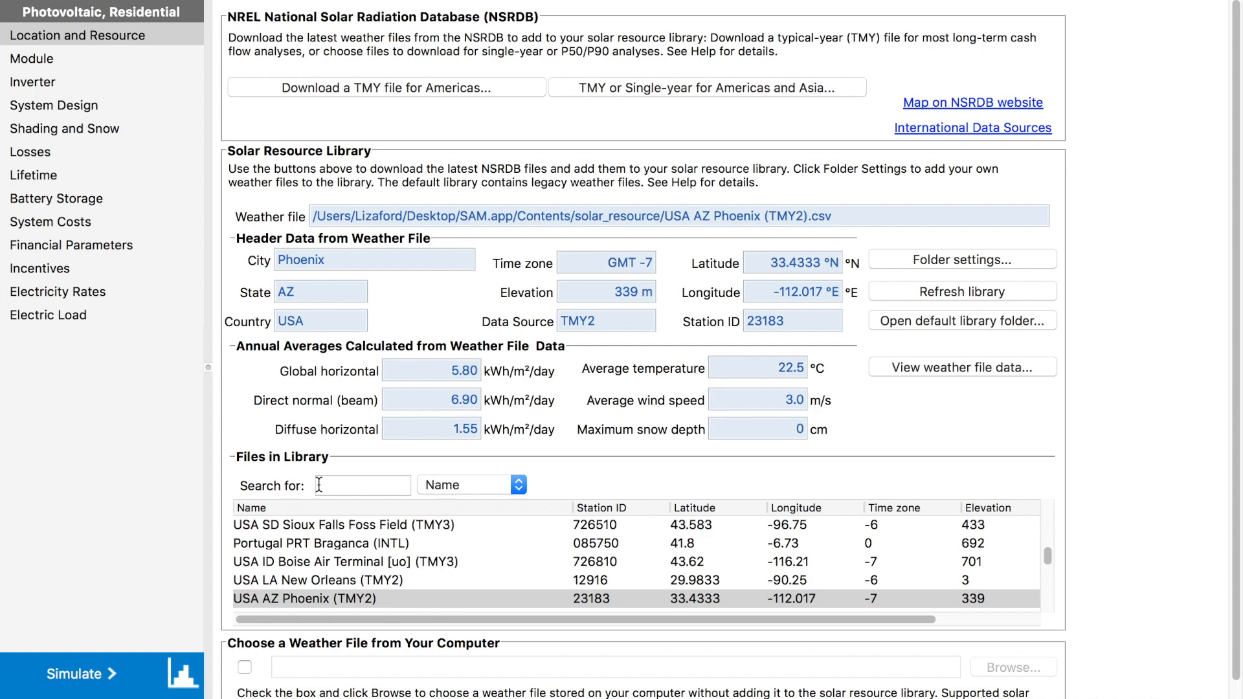
Find the Penn State weather file in the solar resource library and select USA PA State College [penn State - Surfrad] (TMY3).
left_click(318, 484)
type("Penn State")
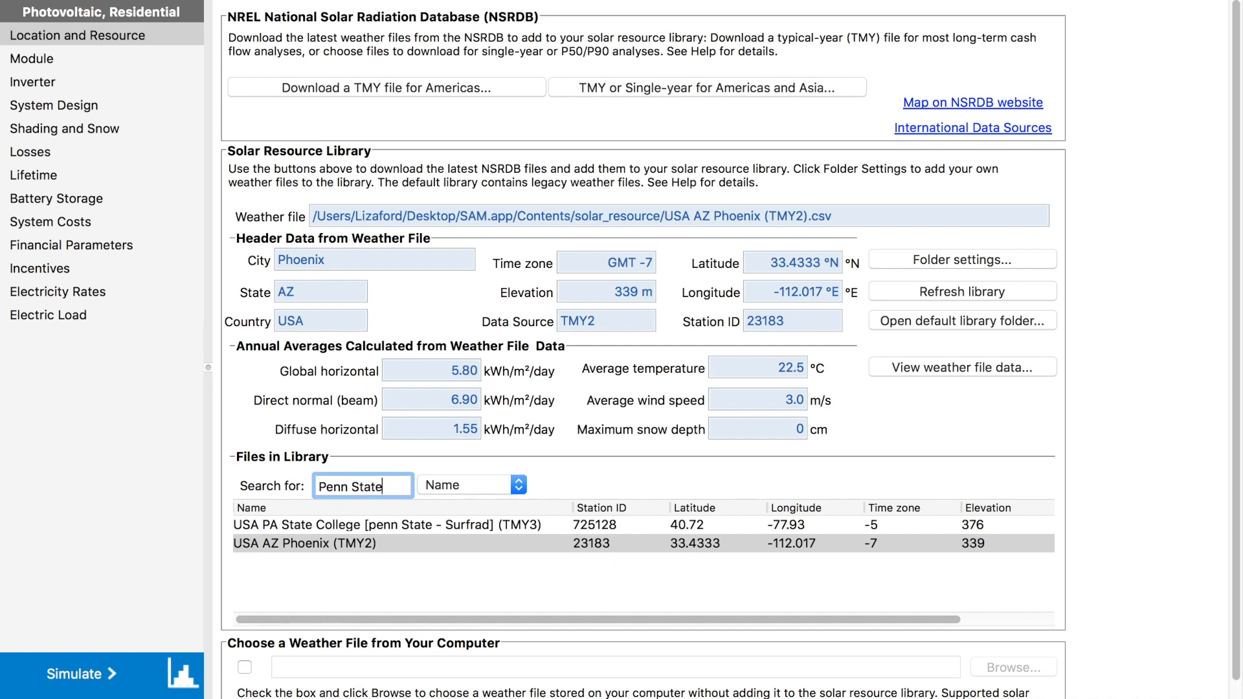
left_click(295, 529)
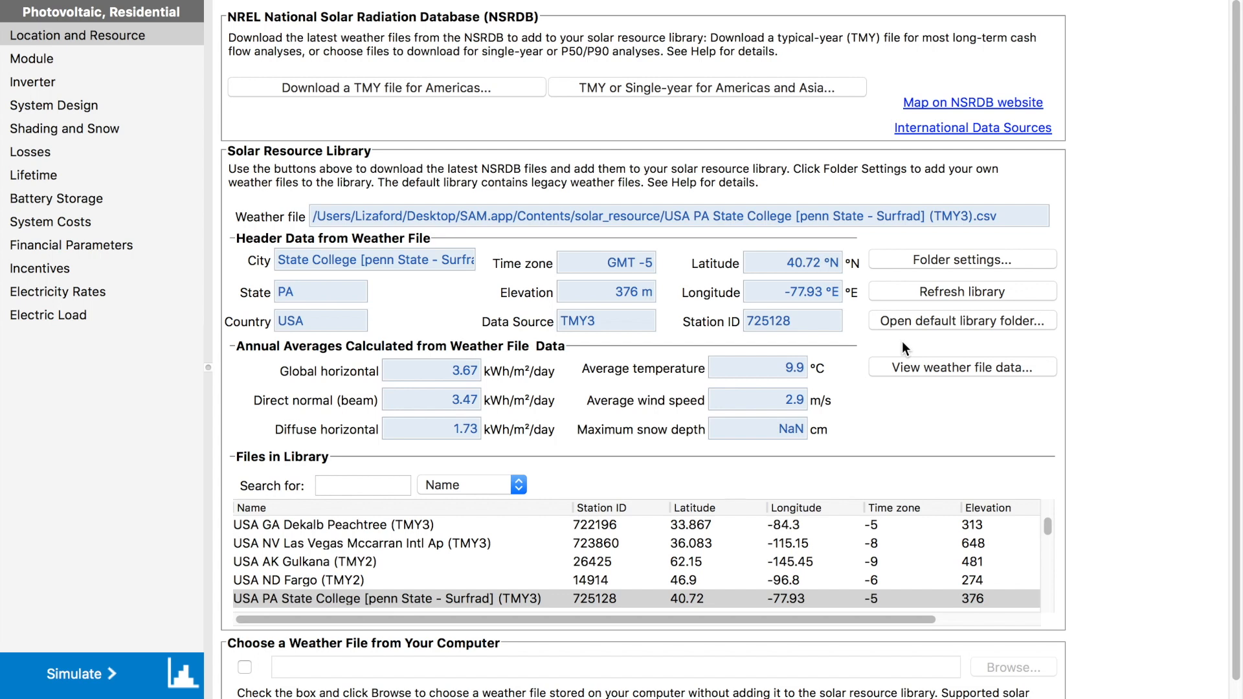
Choose the SunPower SPR-X20-327-BLK-C-AC module and its matching [240V] 240V [CEC 2018] inverter.
left_click(100, 57)
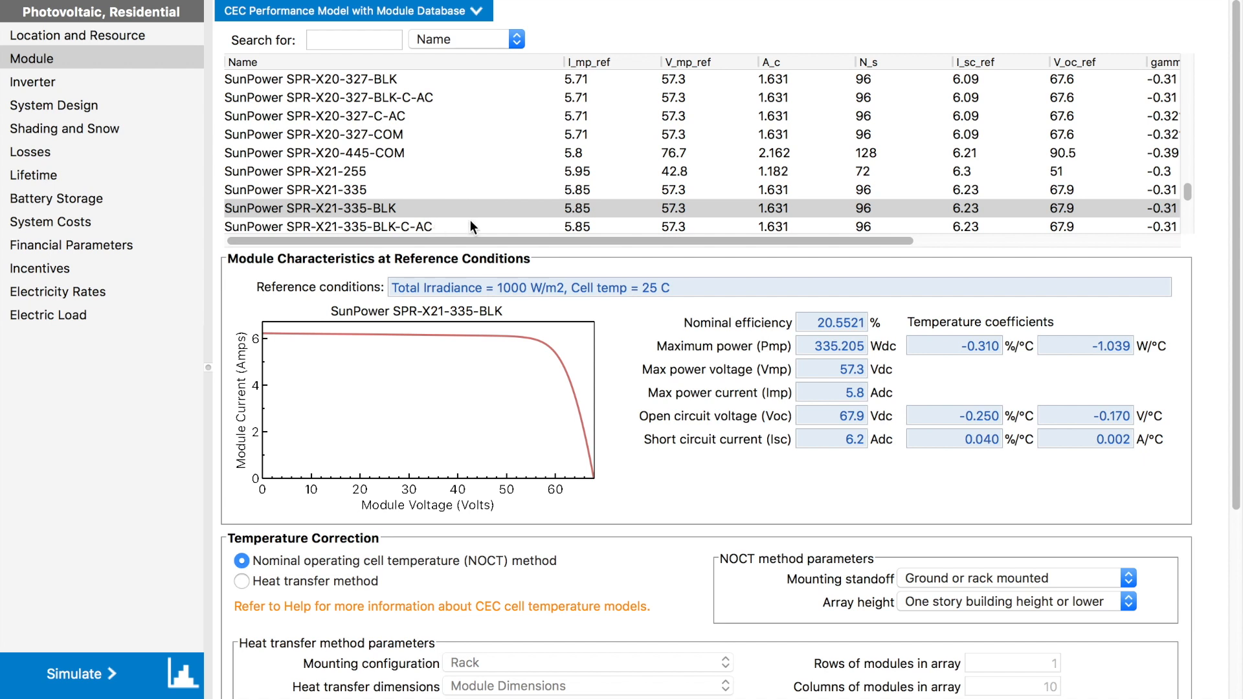
scroll(470, 220, "up", 4)
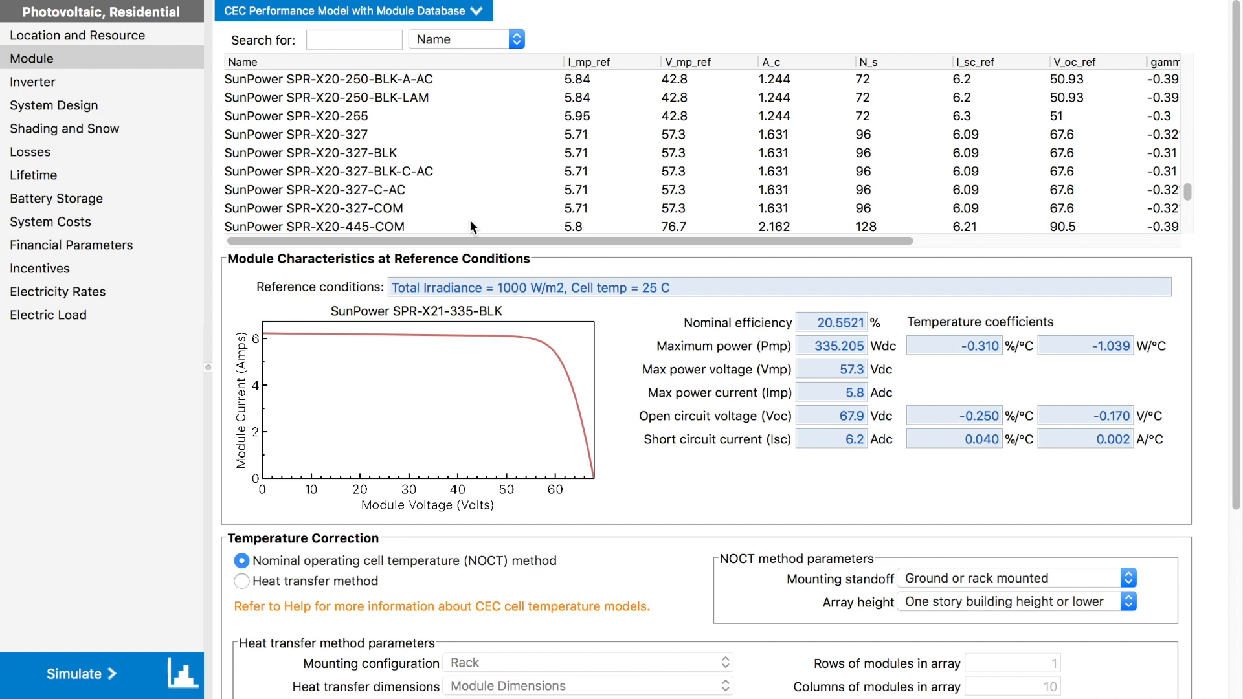
left_click(402, 172)
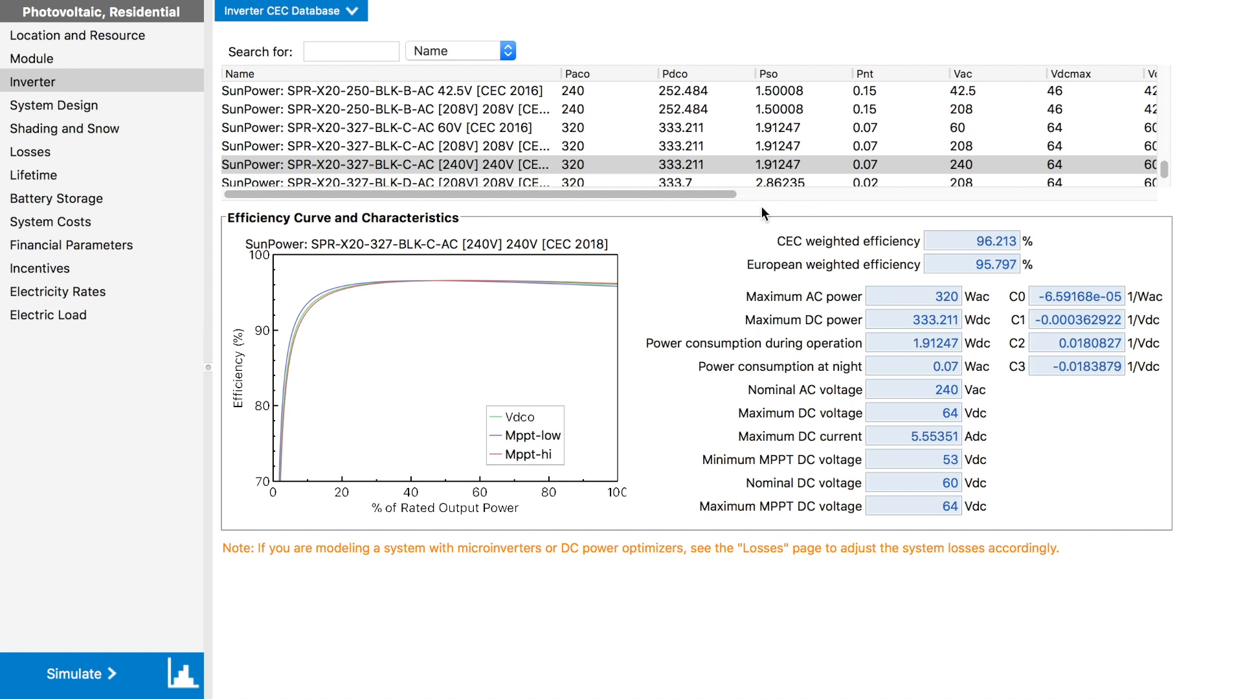
left_click(516, 166)
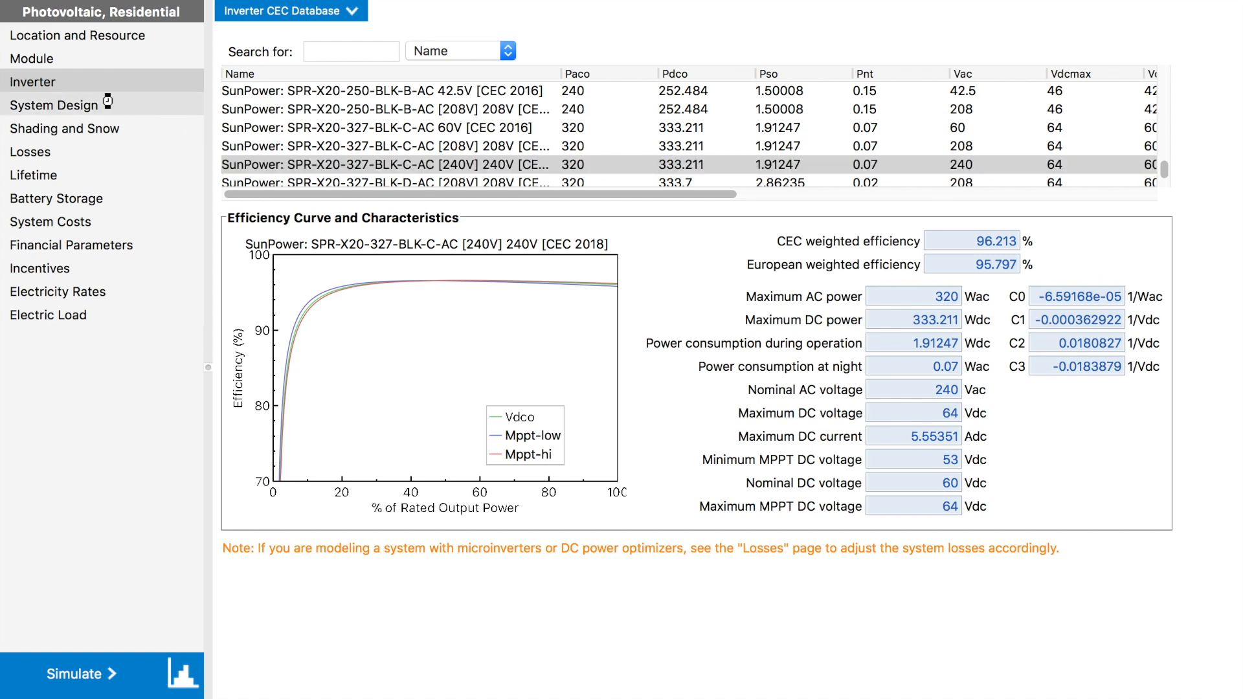
In the system design, size the system by desired array size and set it to 8 kWdc.
left_click(110, 105)
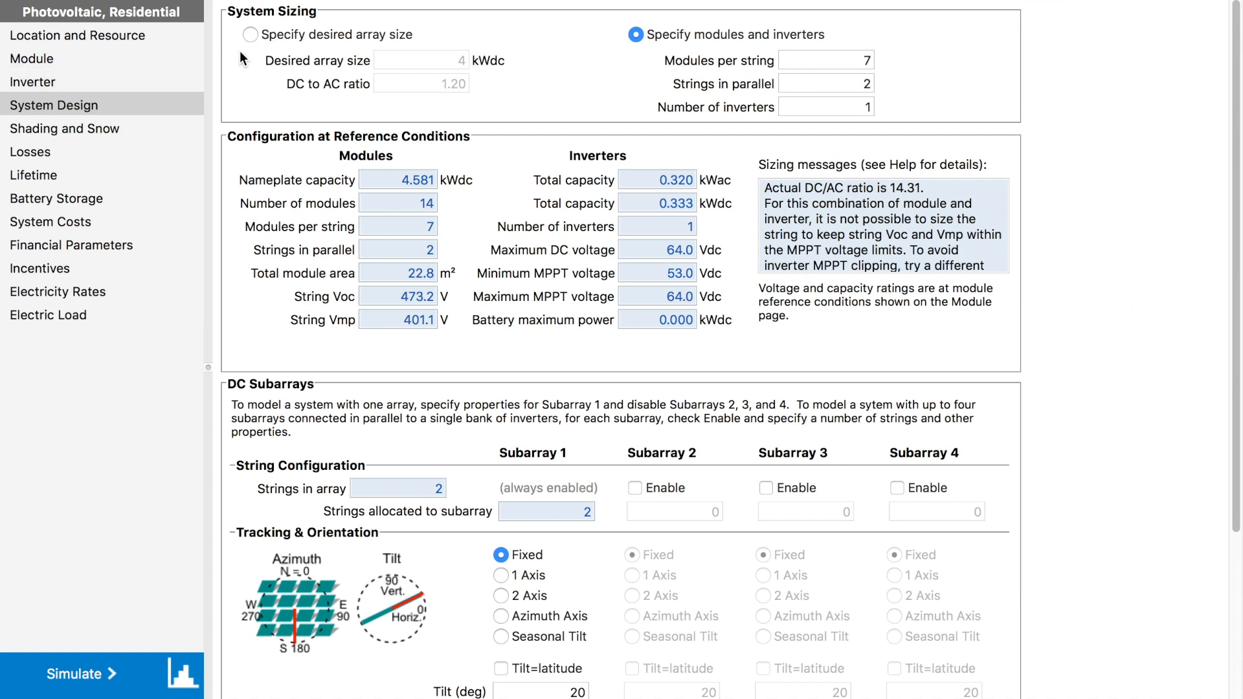
left_click(251, 35)
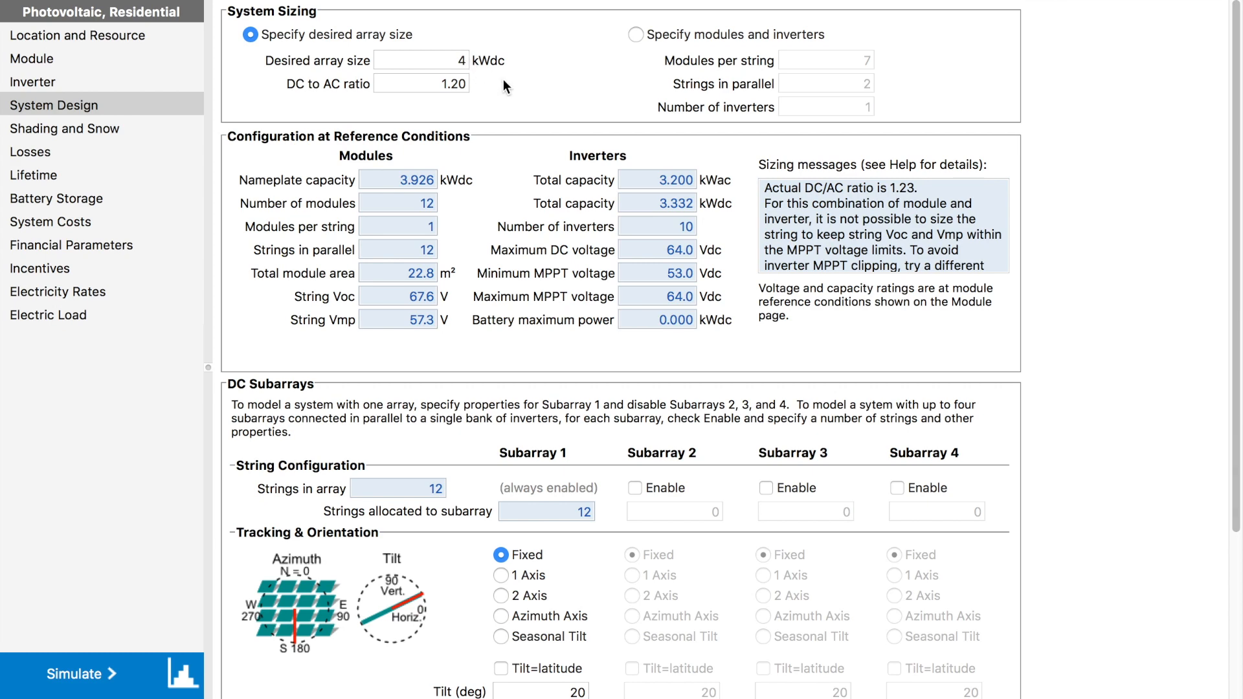
scroll(504, 80, "down", 5)
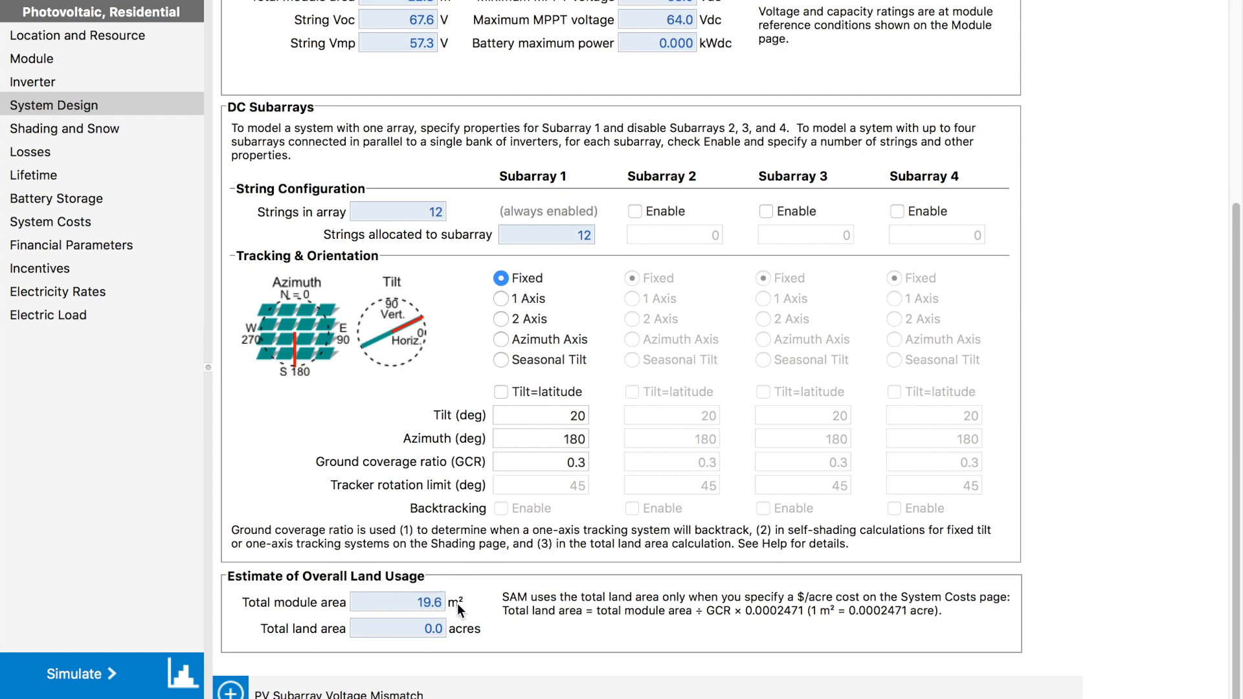
scroll(456, 604, "up", 5)
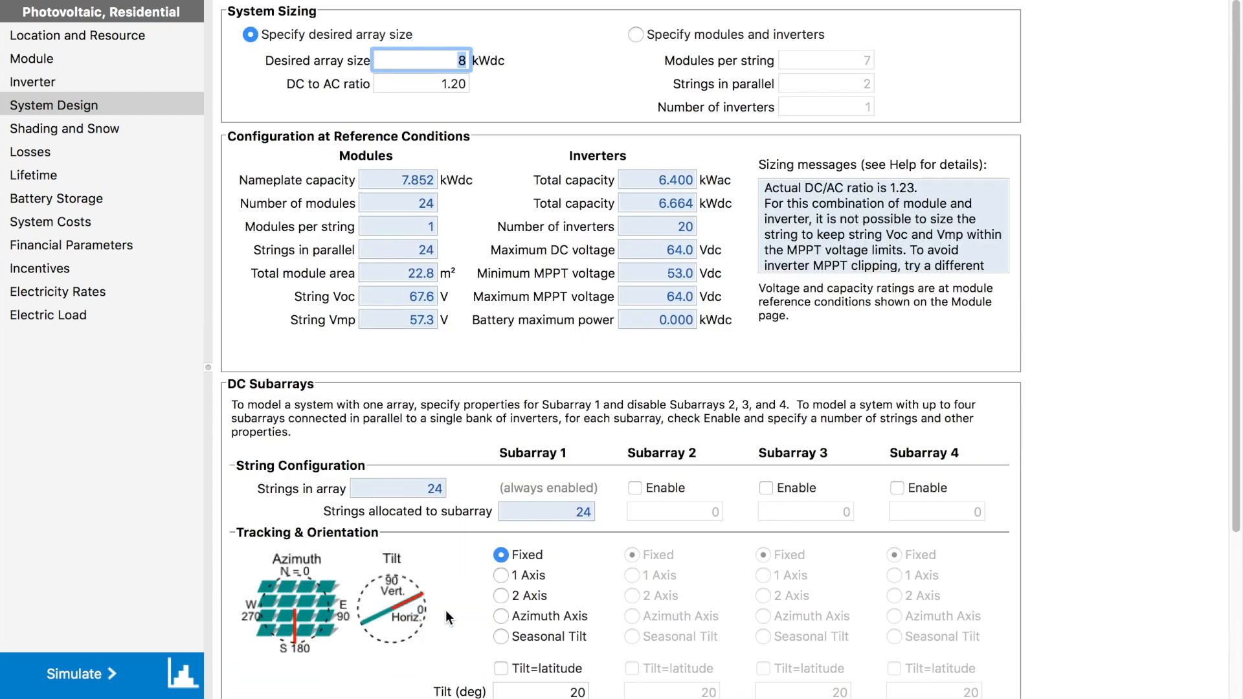
left_click(539, 95)
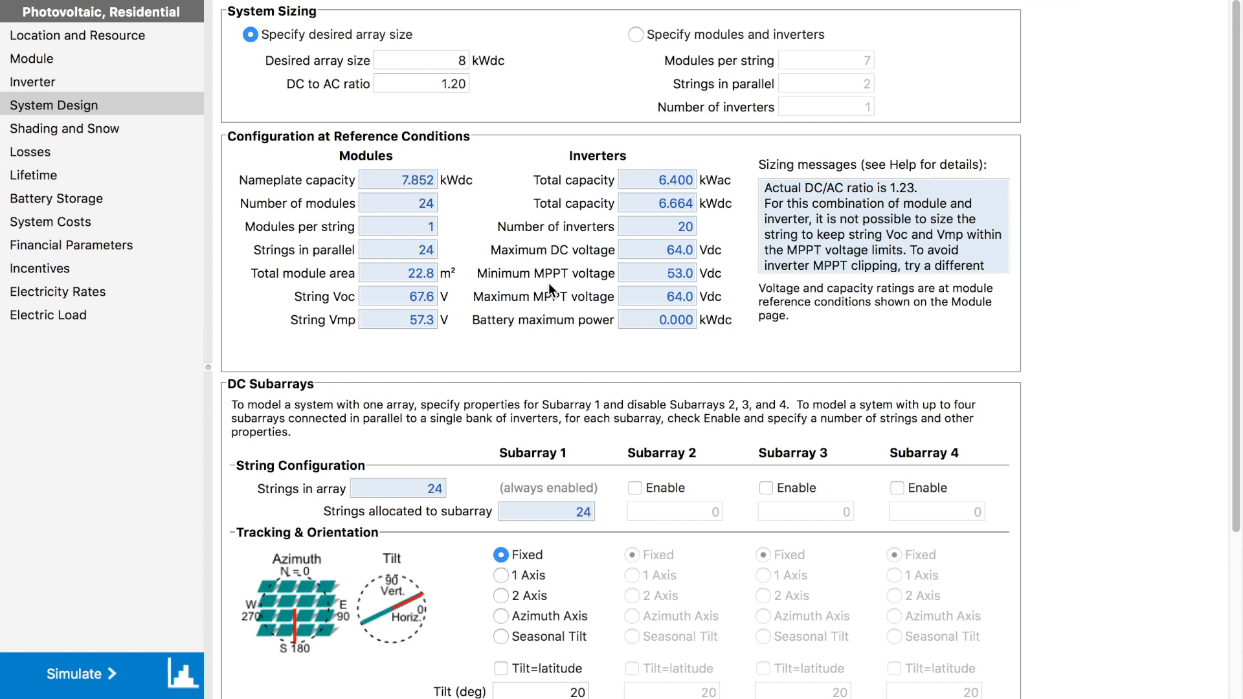
Set the tilt of Subarray 1 to 27 degrees.
scroll(549, 282, "down", 5)
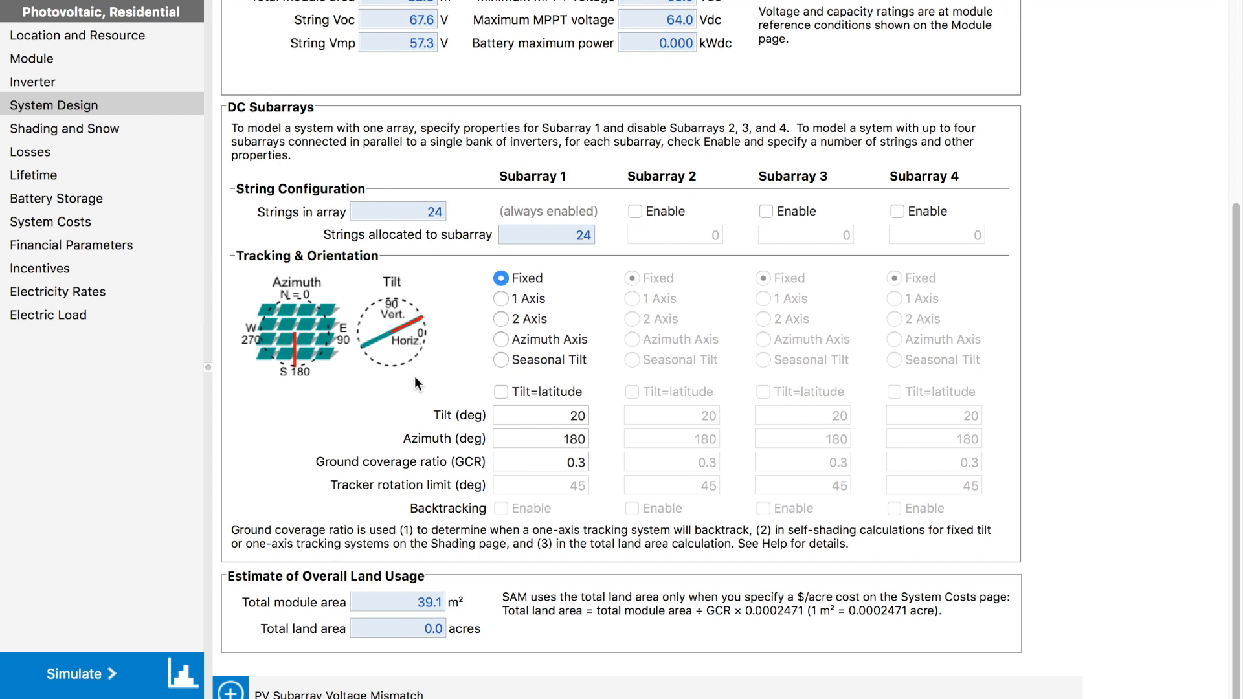
left_click(582, 415)
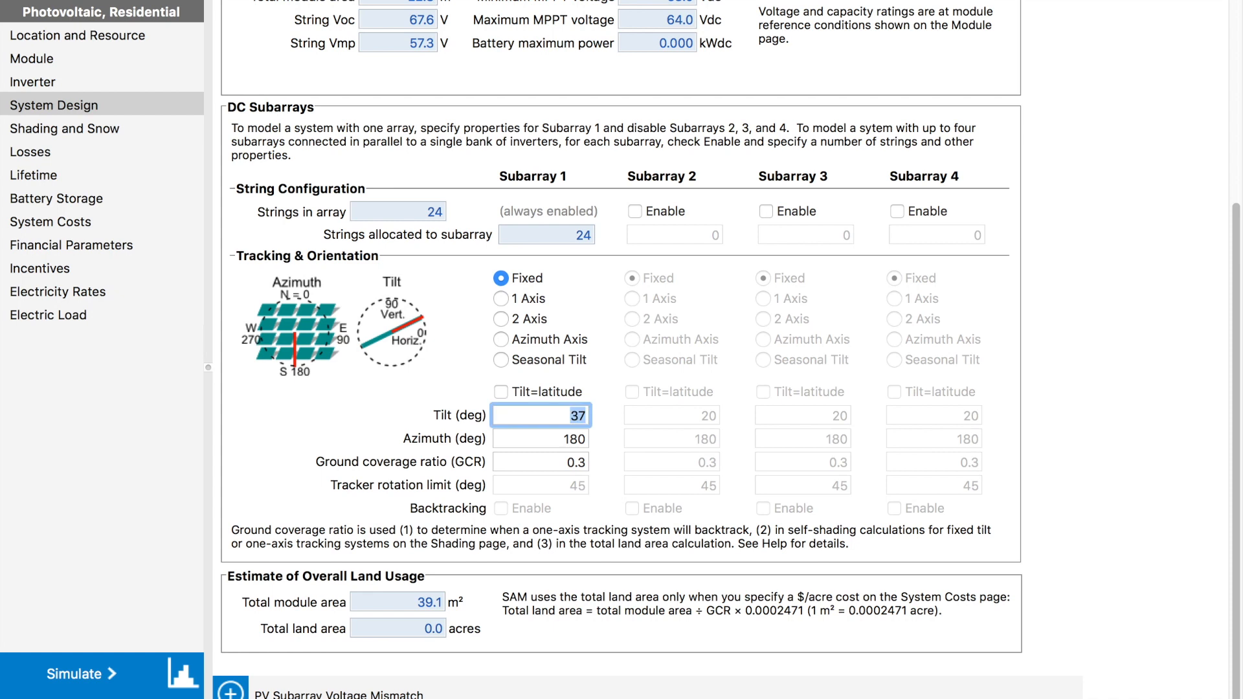
key("BackSpace")
type("7")
key("Return")
left_click(596, 456)
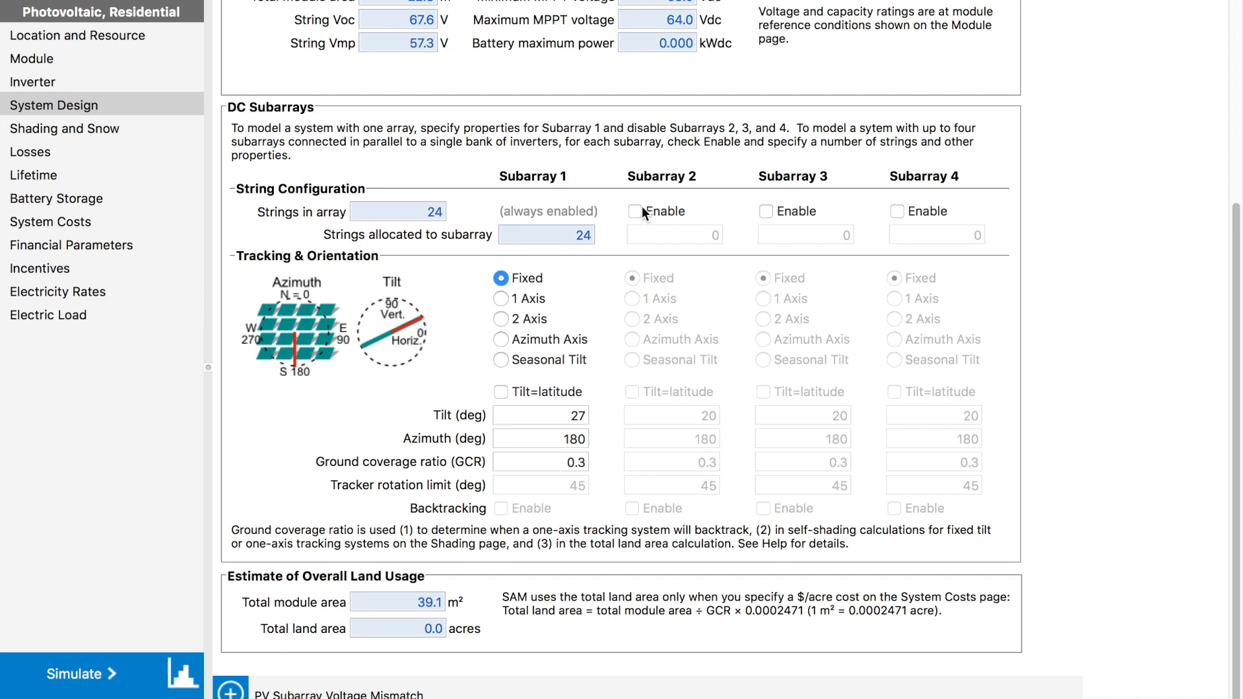
Review the shading and snow settings, and apply the default DC losses for microinverters.
left_click(167, 129)
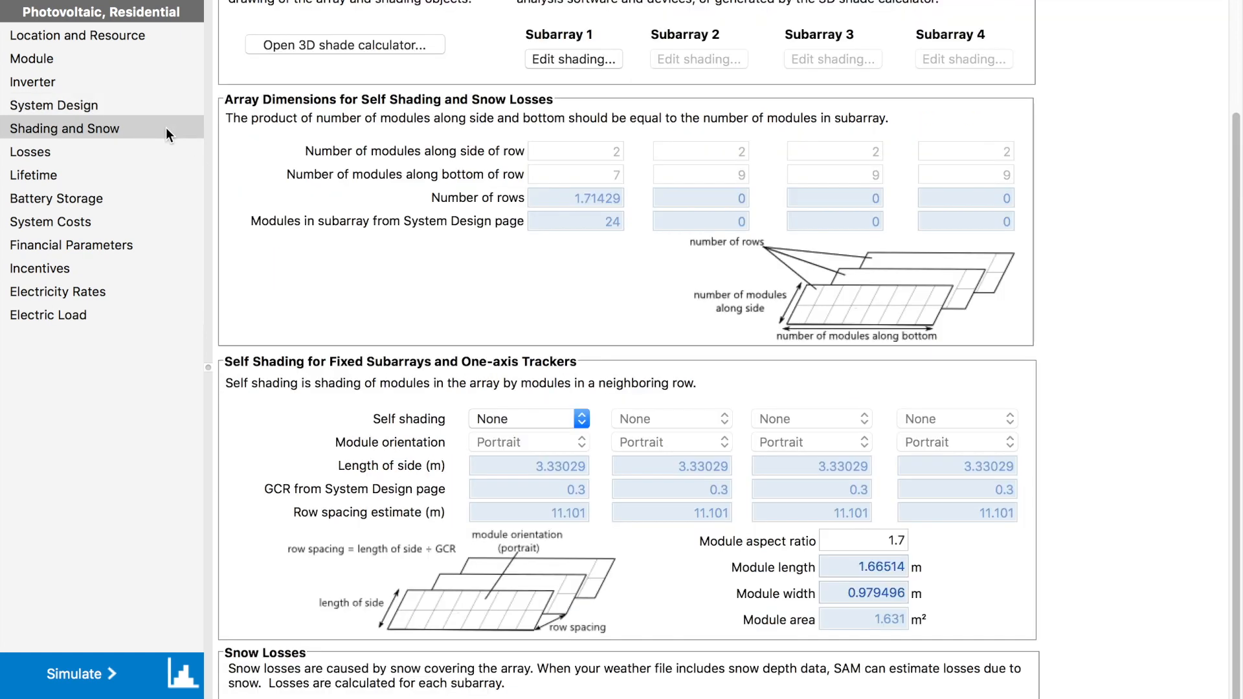
scroll(402, 165, "up", 3)
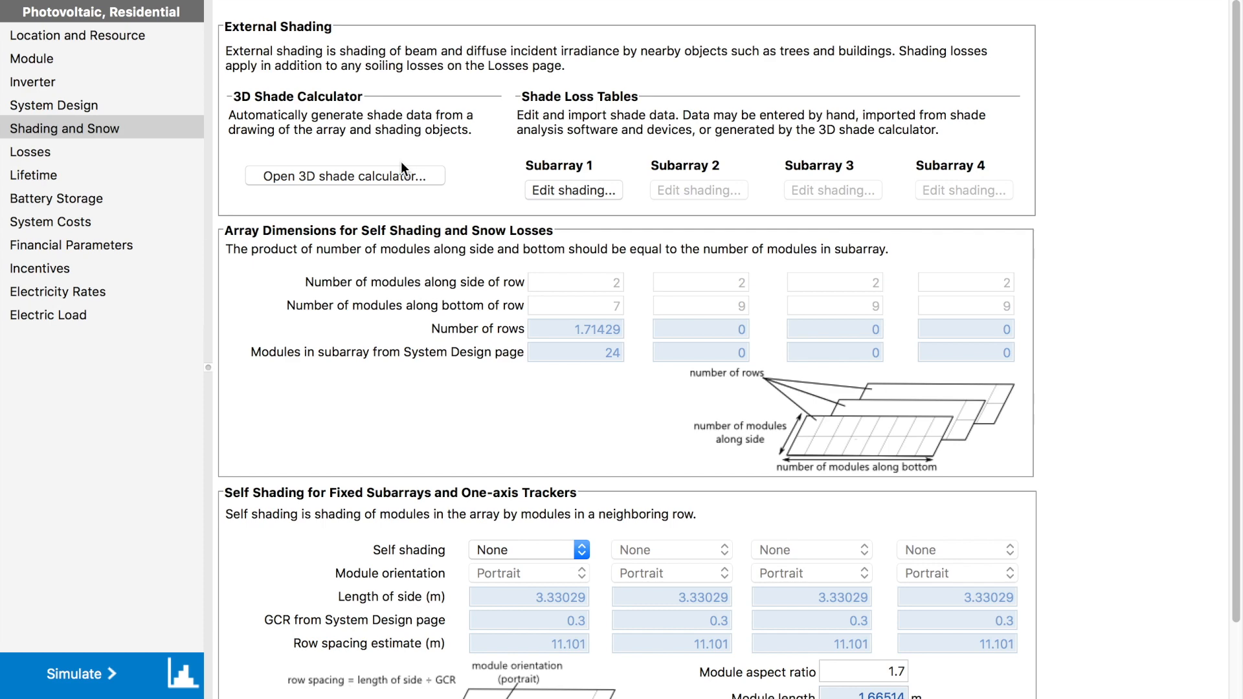
scroll(402, 167, "down", 3)
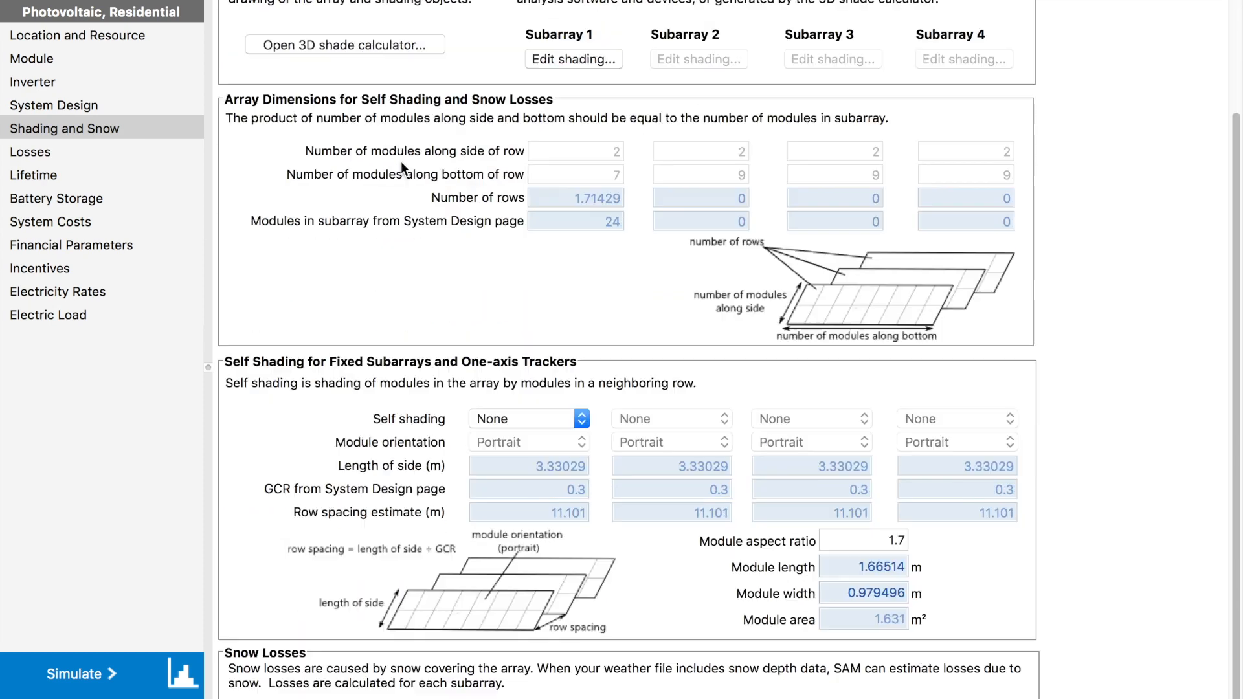
scroll(402, 167, "up", 3)
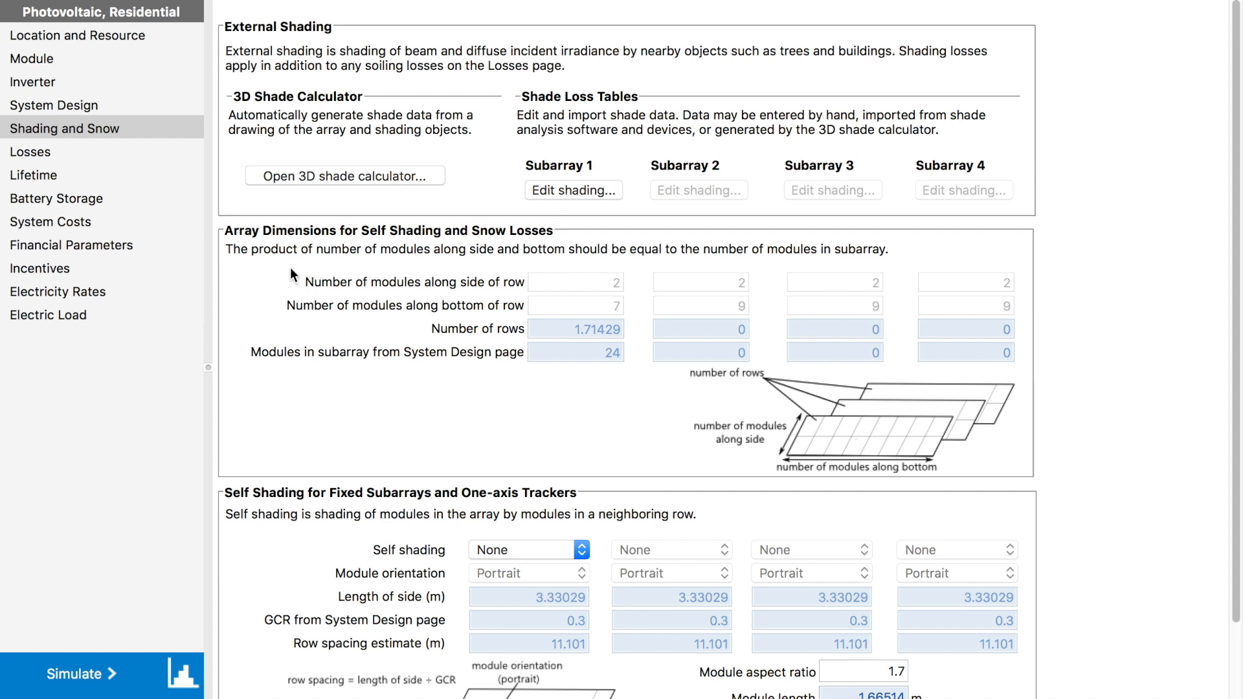
left_click(165, 143)
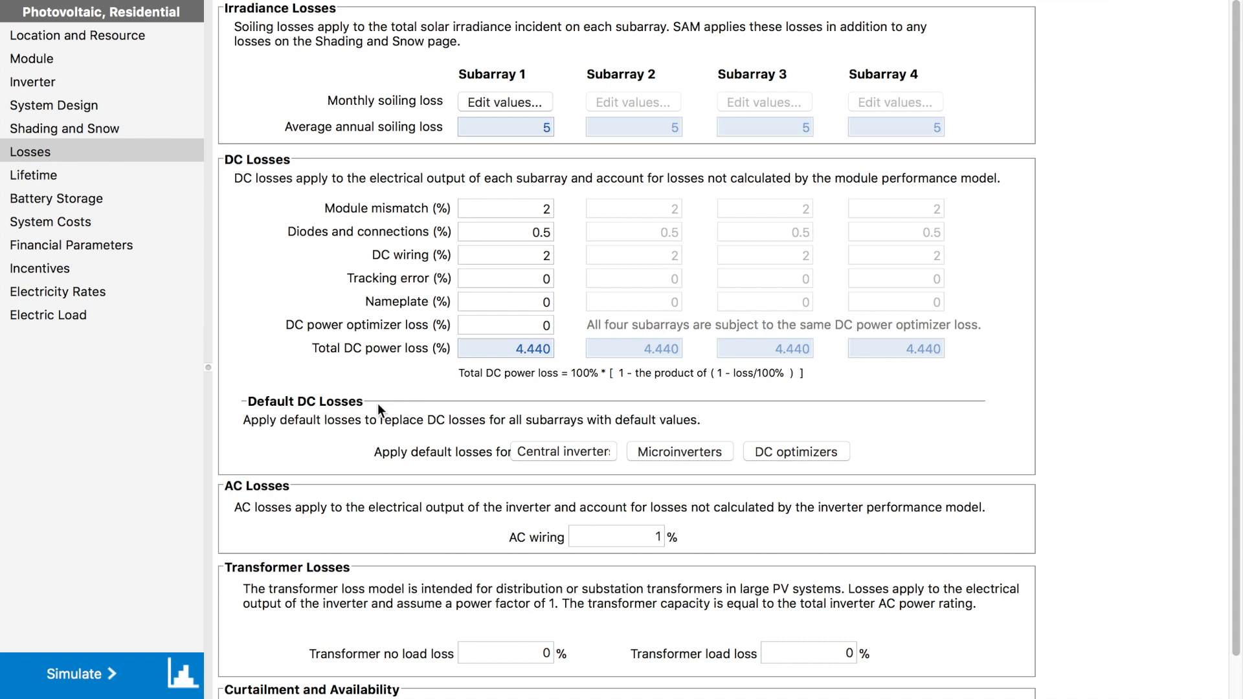
left_click(680, 451)
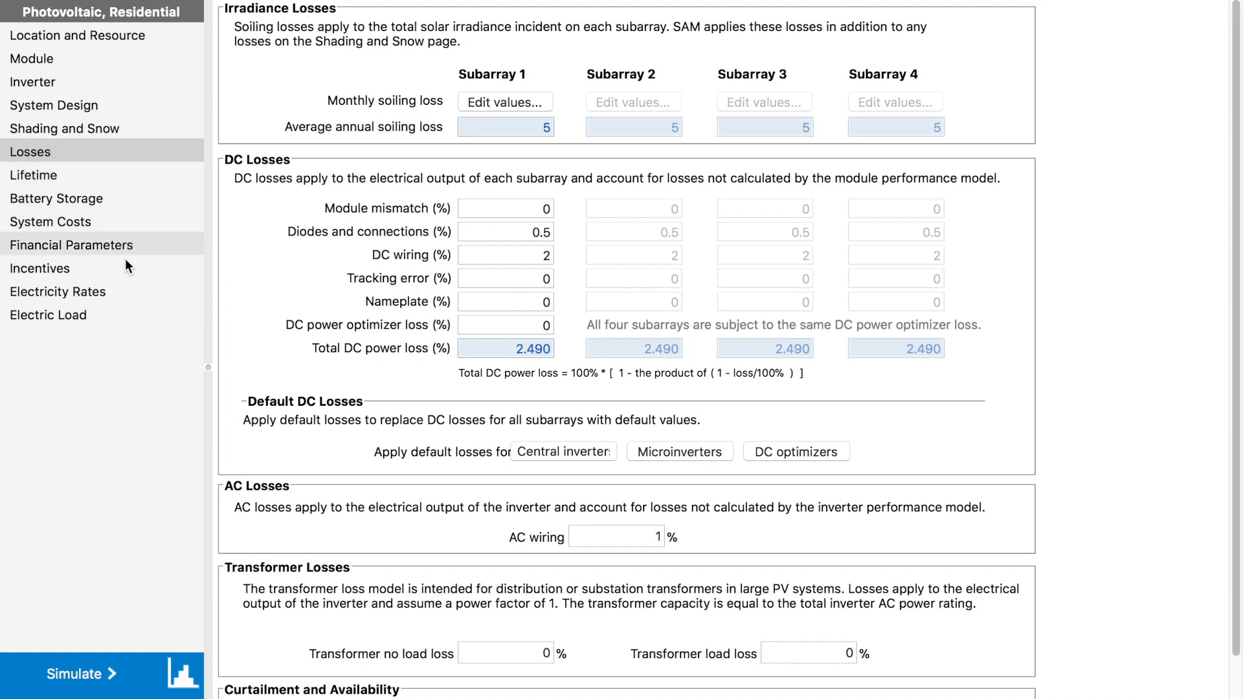
Search the OpenEI utility rate database for electric utilities in zip code 16801.
left_click(127, 299)
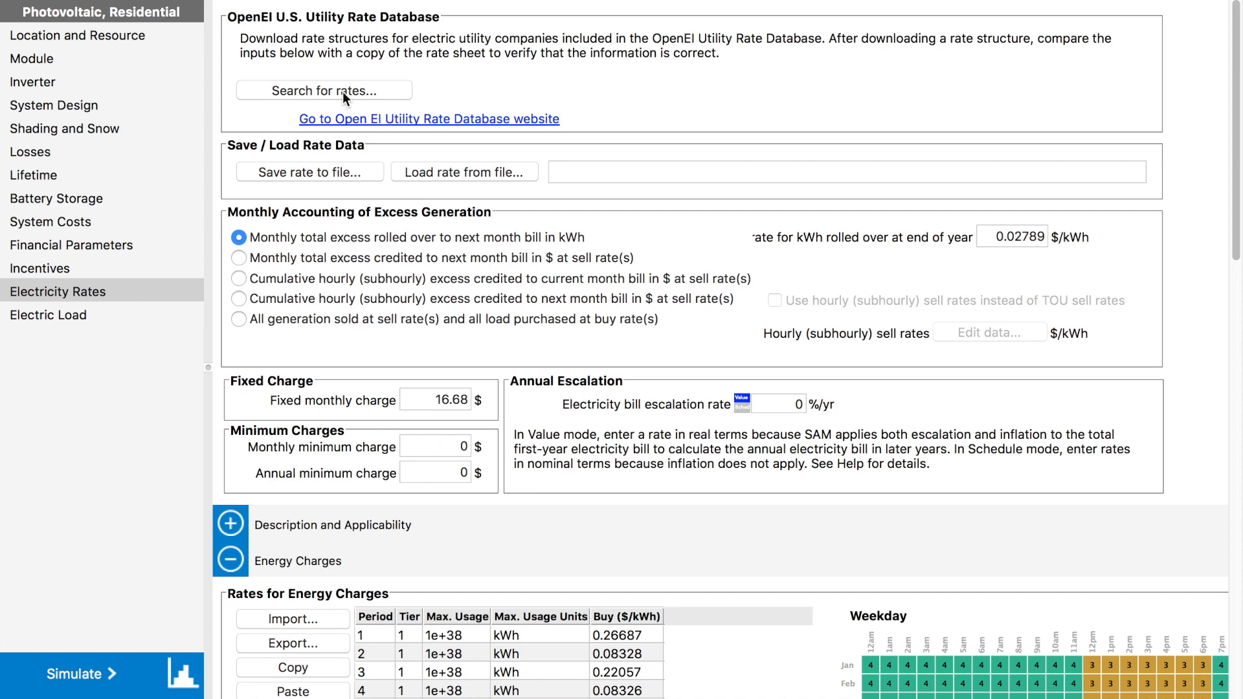
left_click(379, 93)
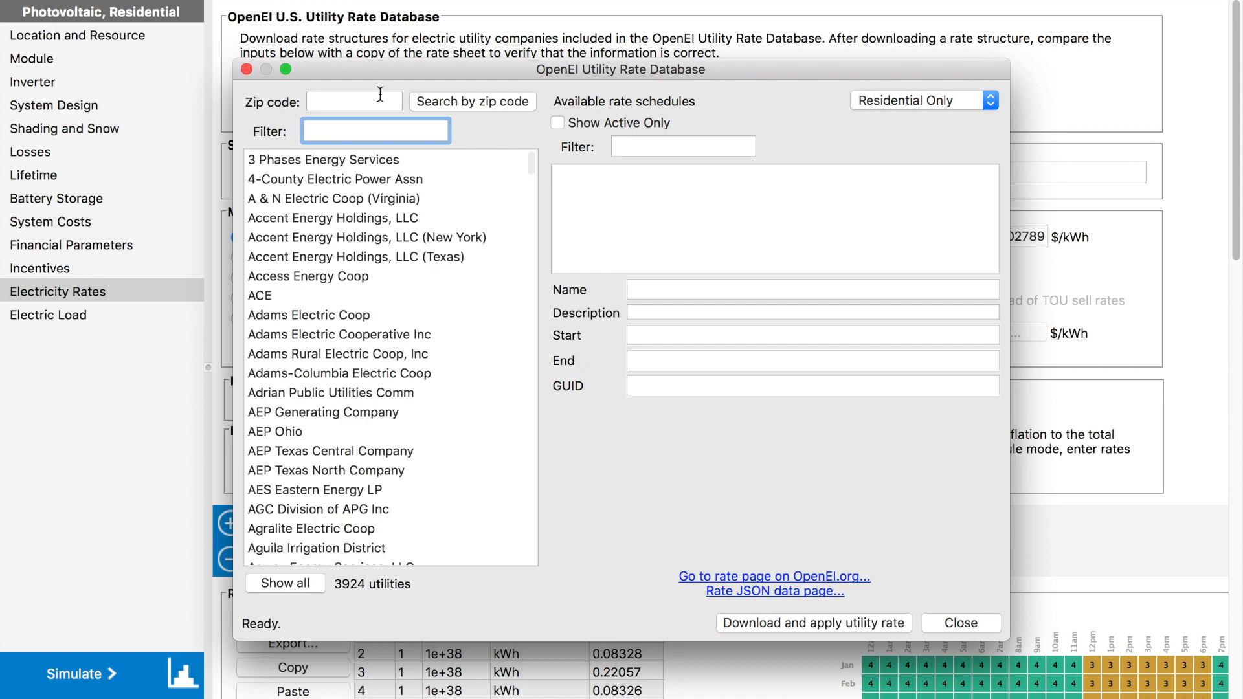
left_click_drag(635, 68, 752, 56)
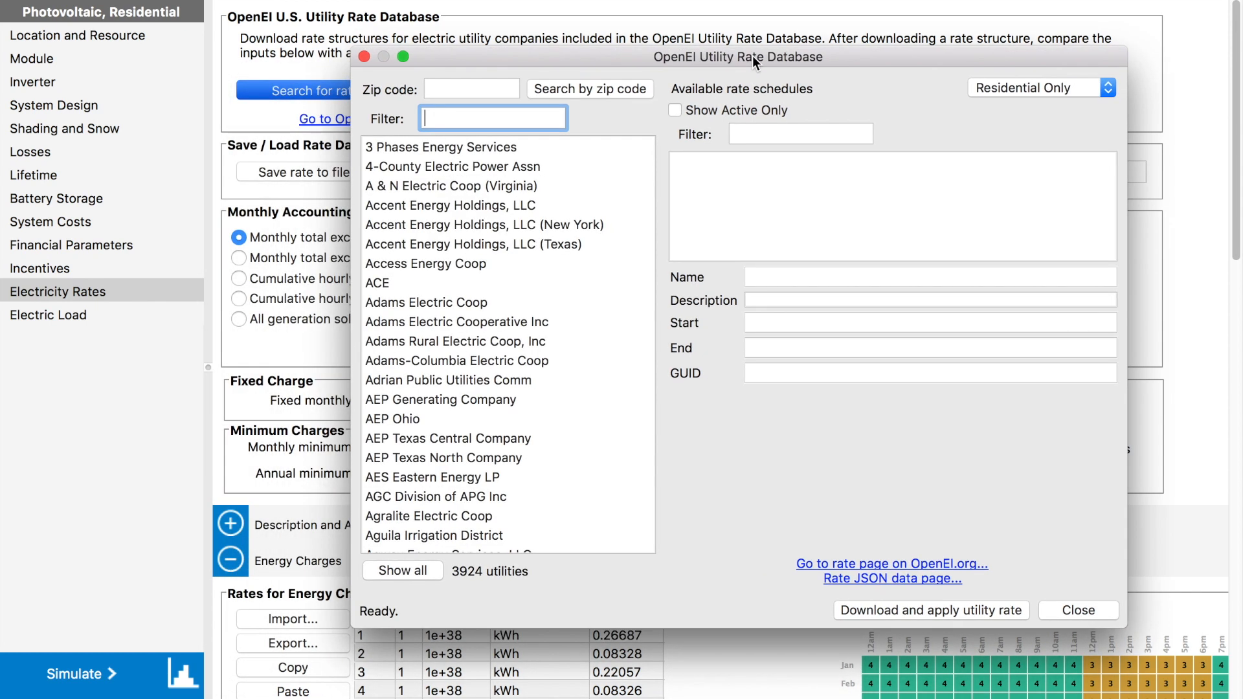
left_click(456, 90)
type("16801")
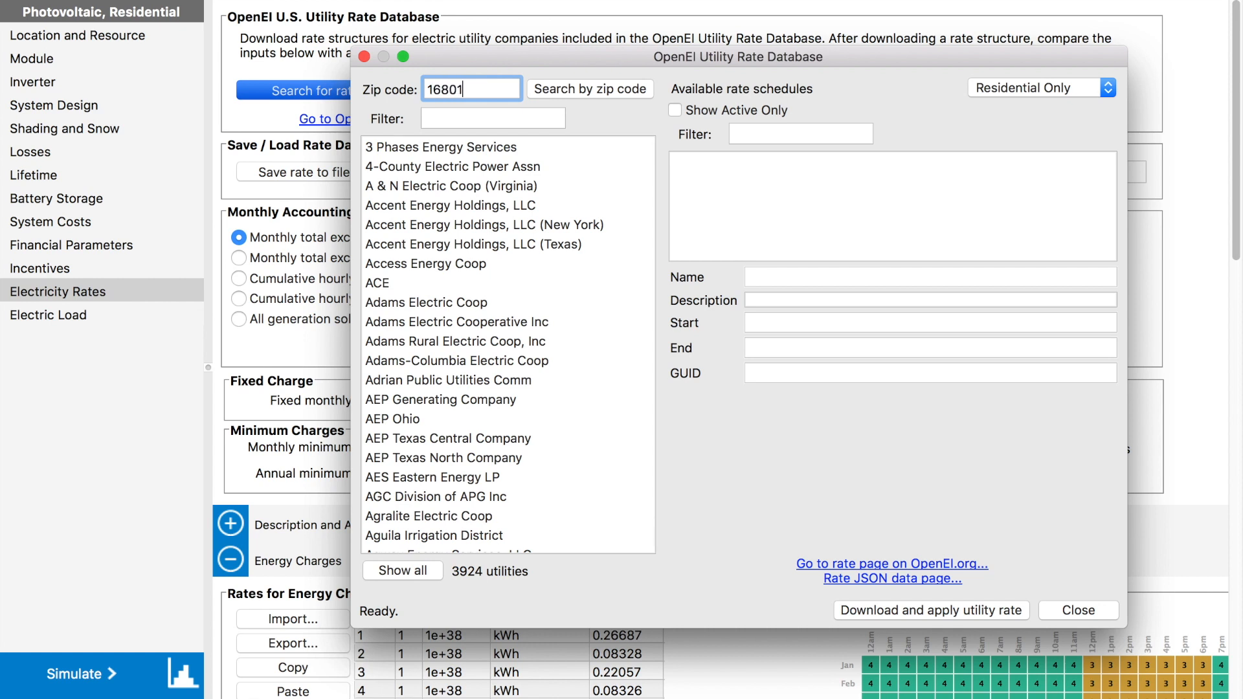
left_click(601, 91)
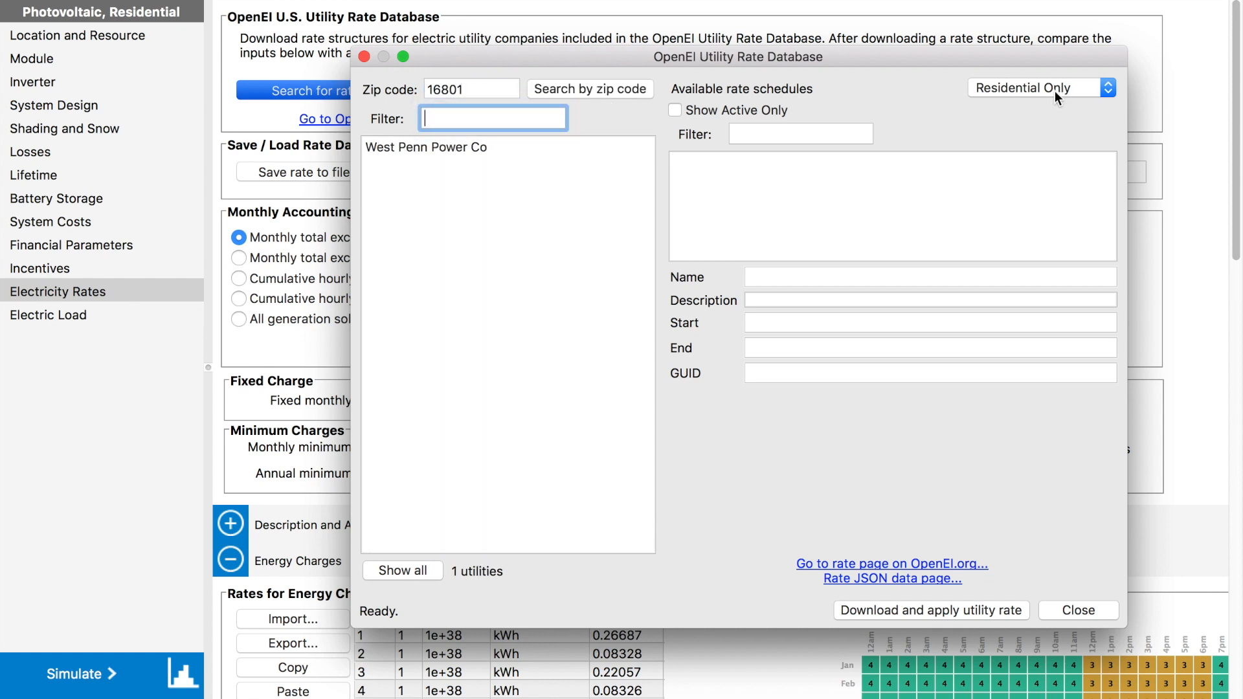
Download and apply West Penn Power Co's residential rate Domestic Service Schedule 10 with start date 2016-12-31.
left_click(1105, 86)
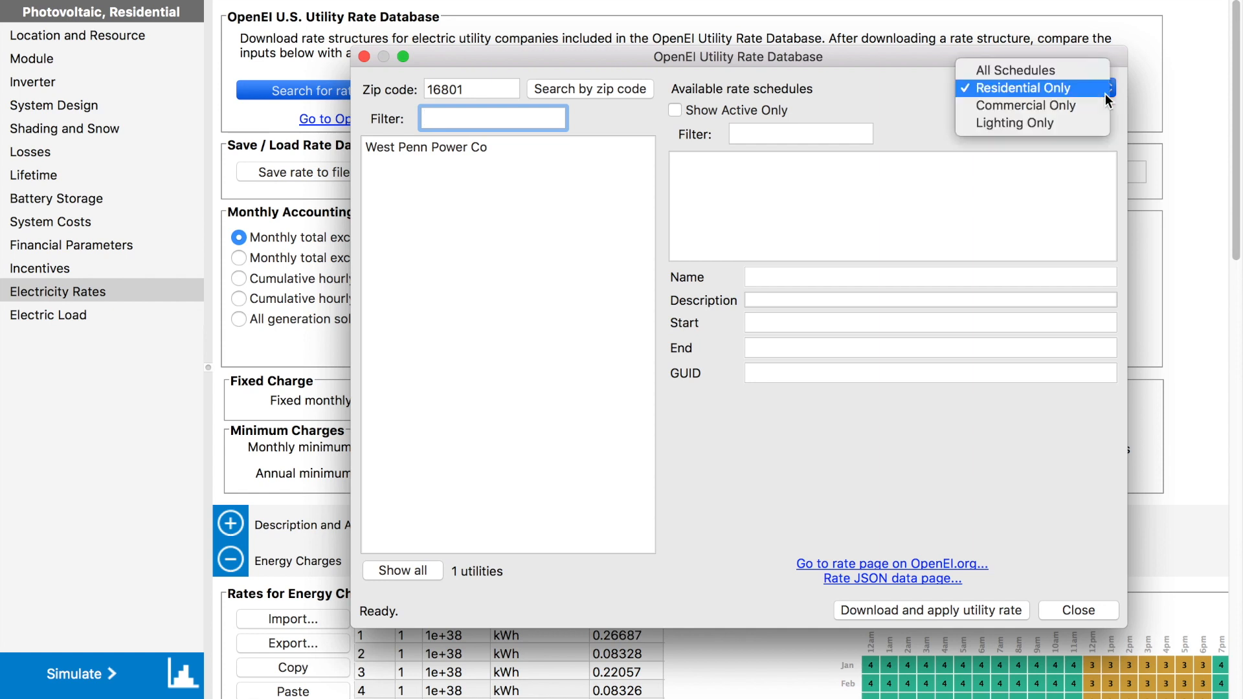
left_click(1059, 93)
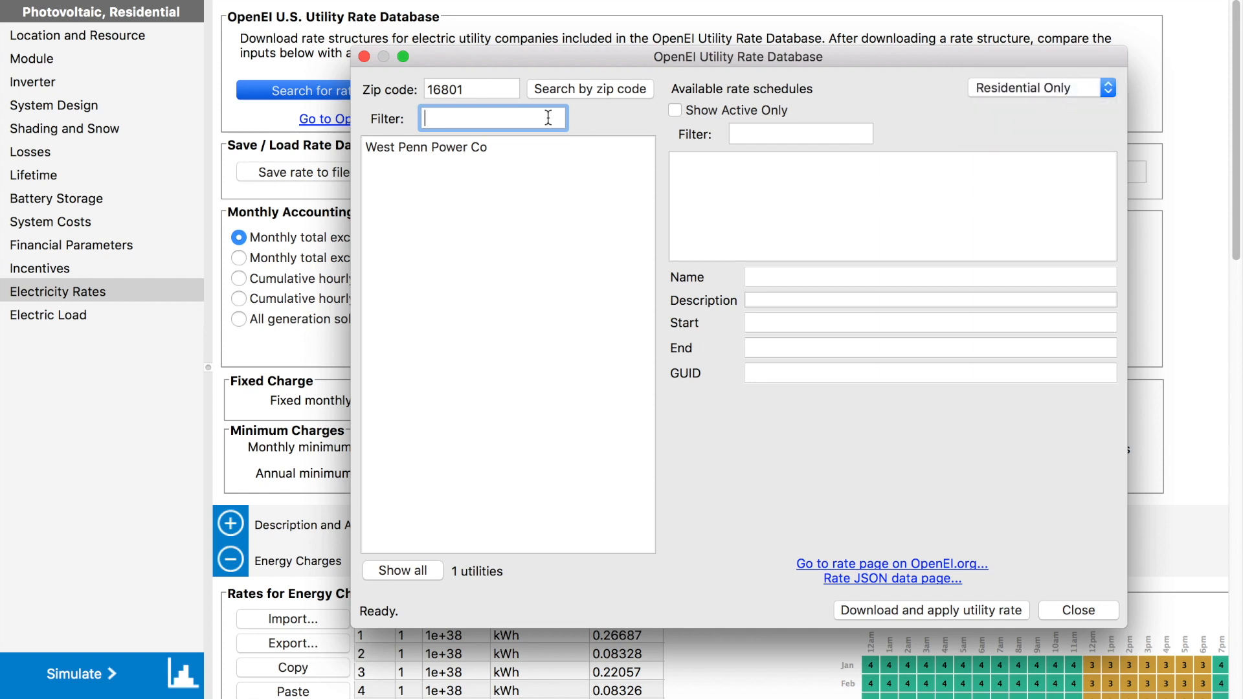
left_click(489, 148)
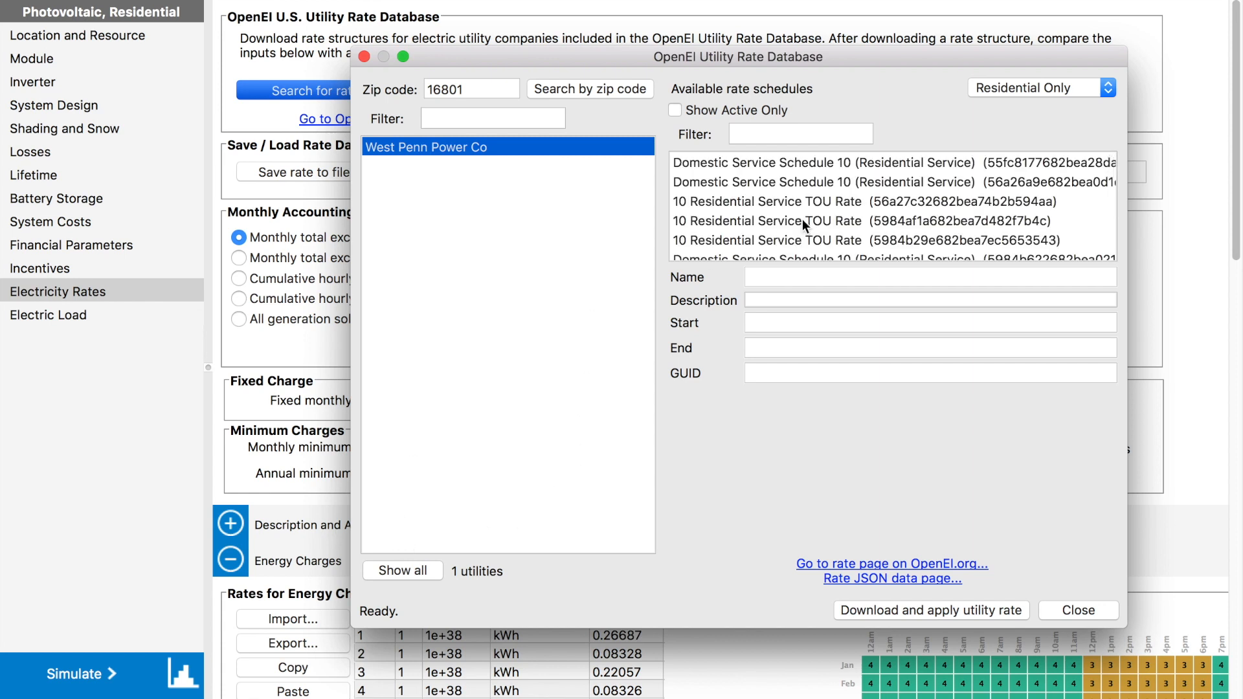
scroll(857, 189, "down", 3)
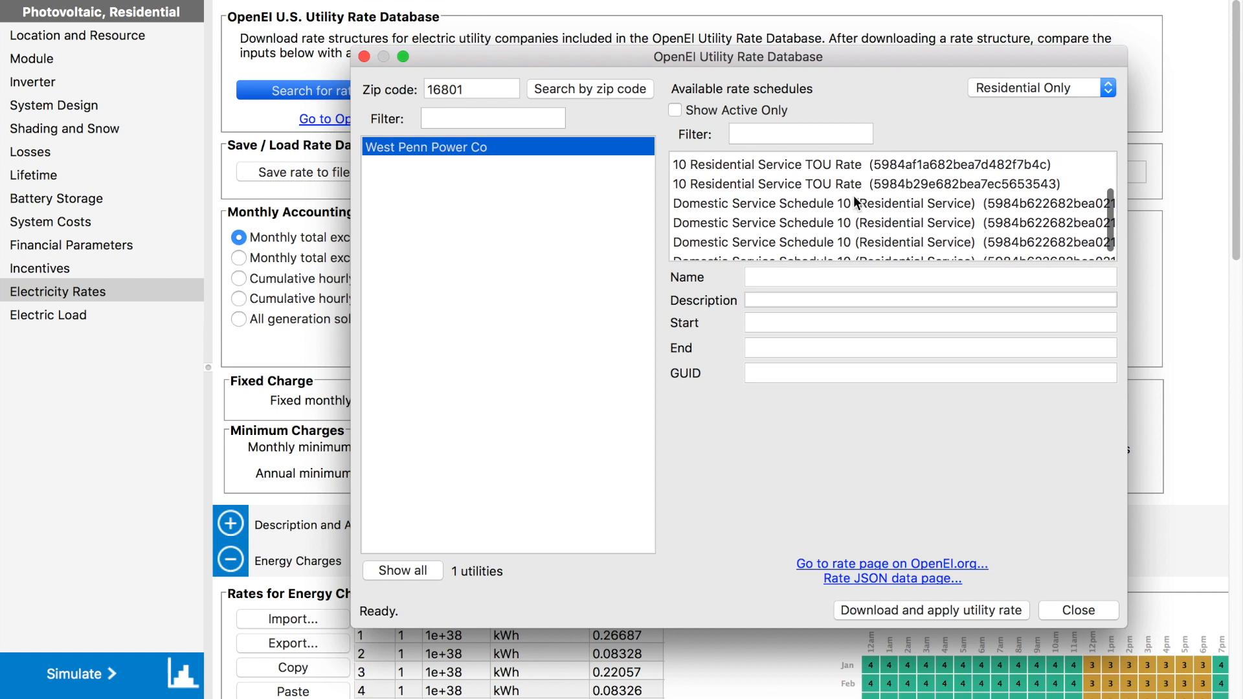
left_click(853, 201)
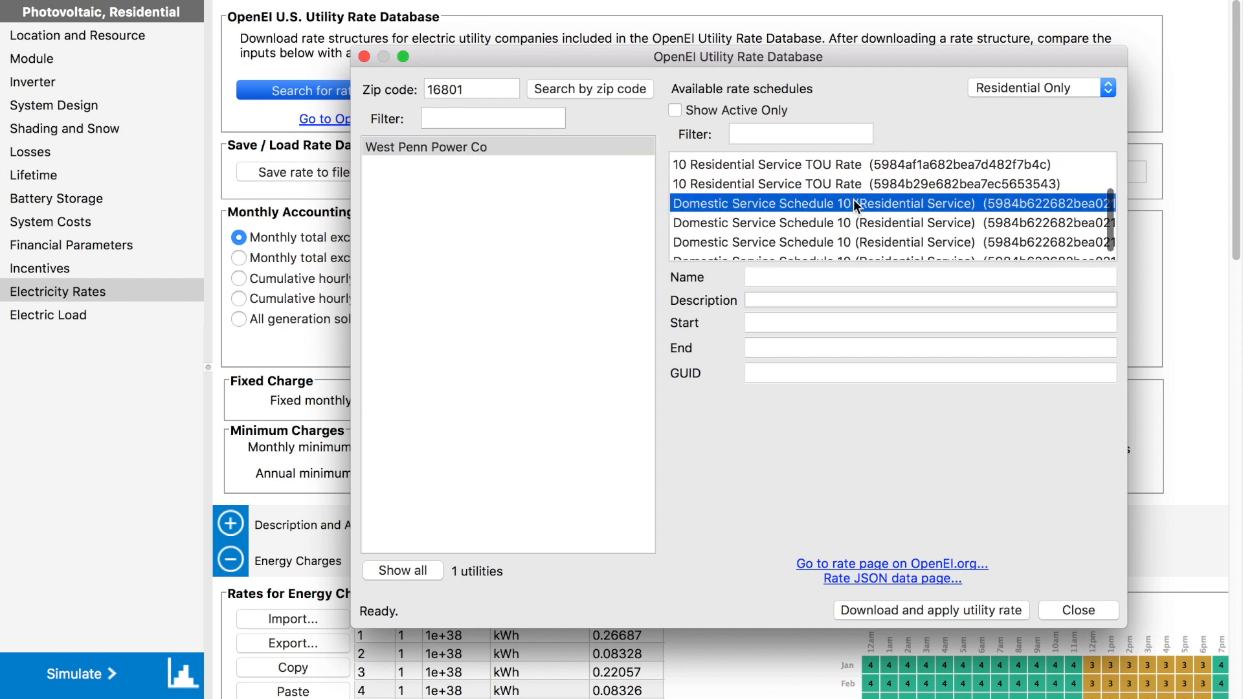
left_click(861, 241)
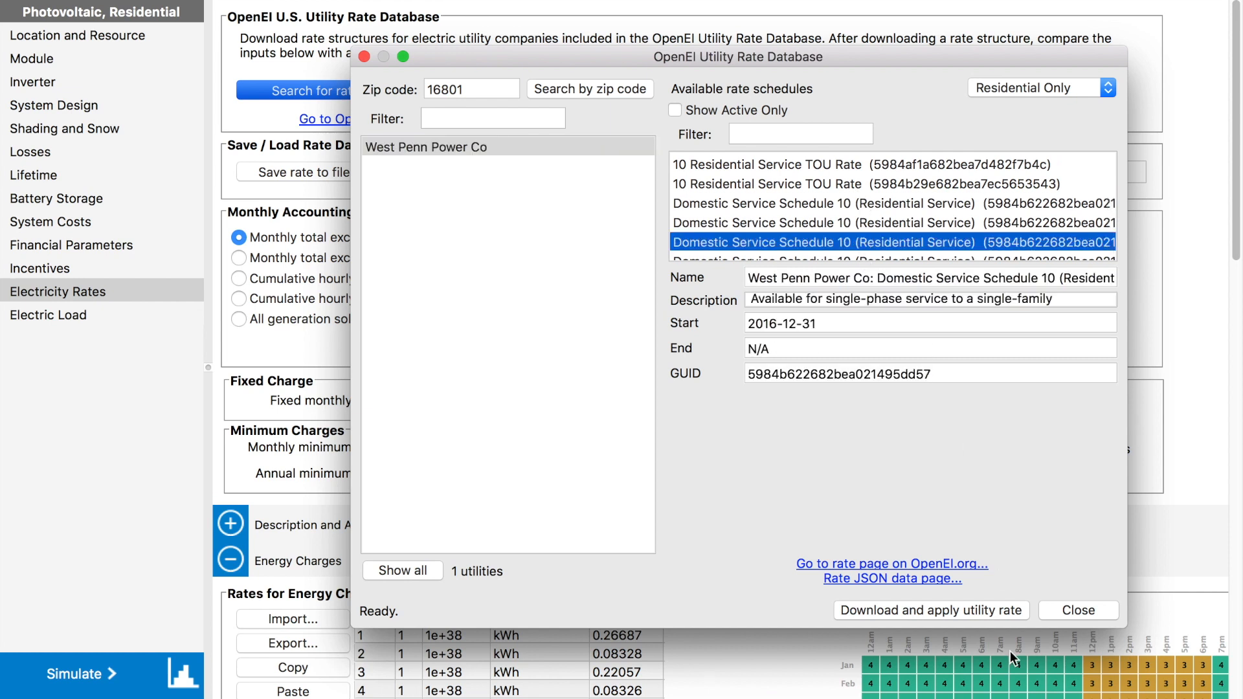
left_click(988, 608)
left_click(732, 406)
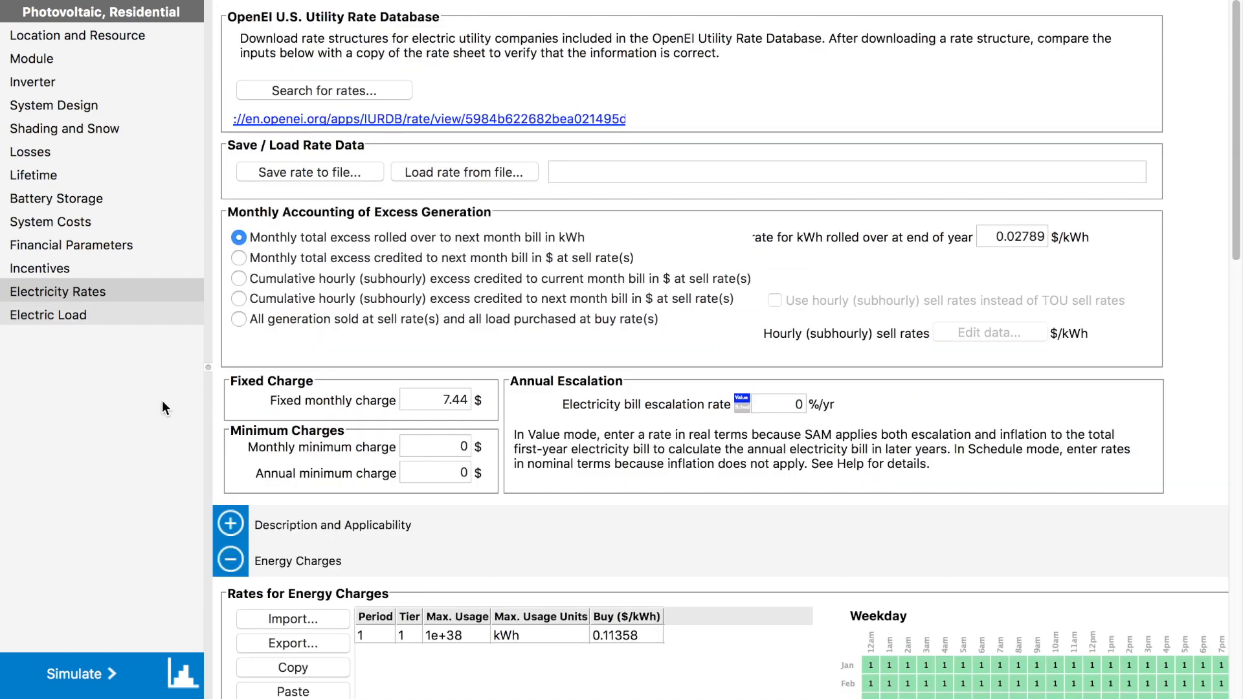
Run the simulation and review the summary metrics, monthly and annual energy production, and energy loss charts.
left_click(87, 683)
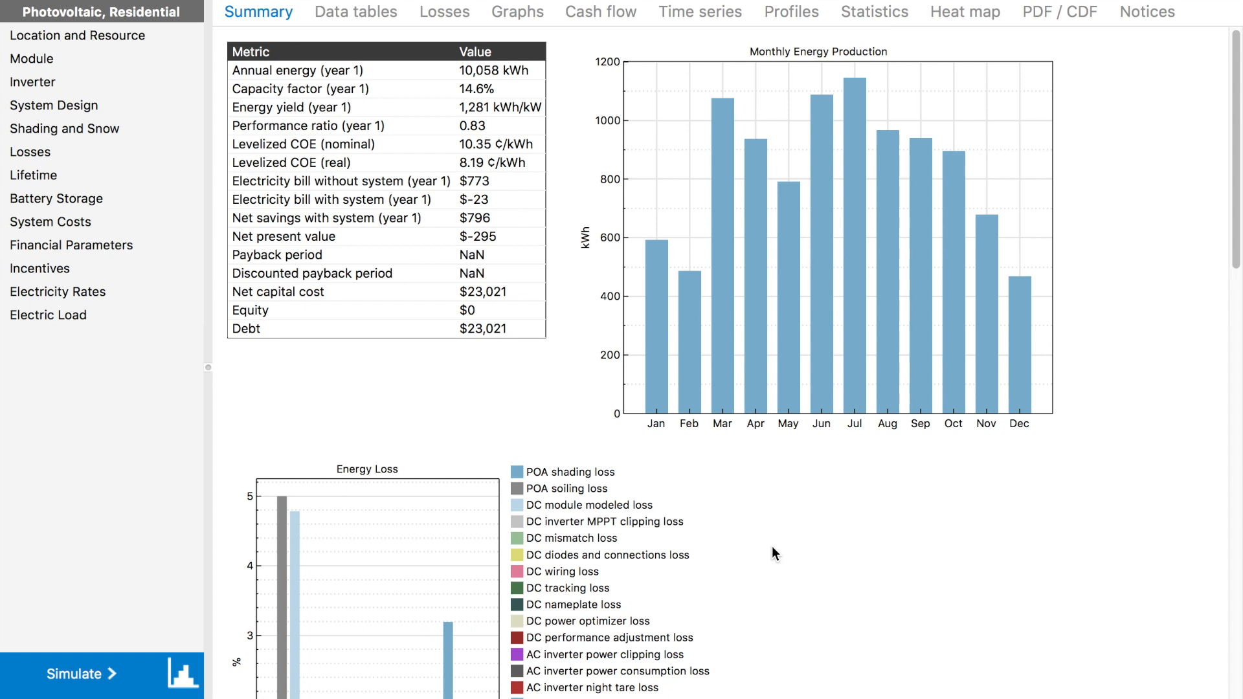
scroll(772, 545, "down", 10)
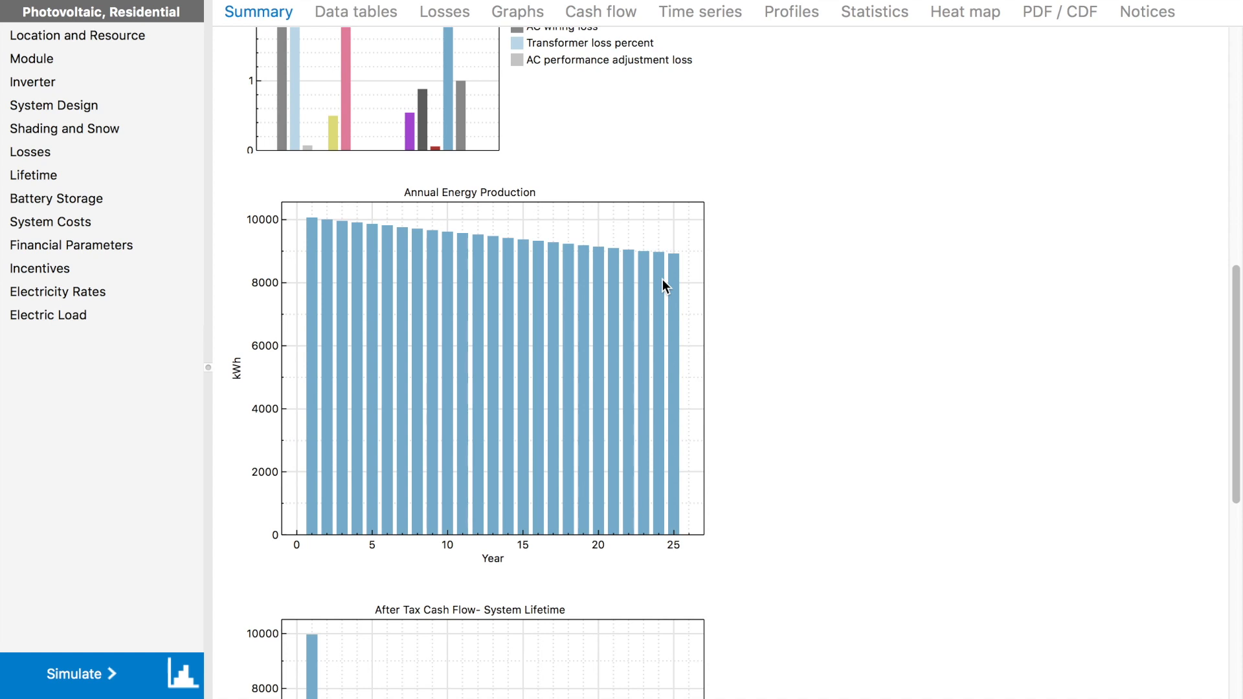
scroll(663, 279, "up", 10)
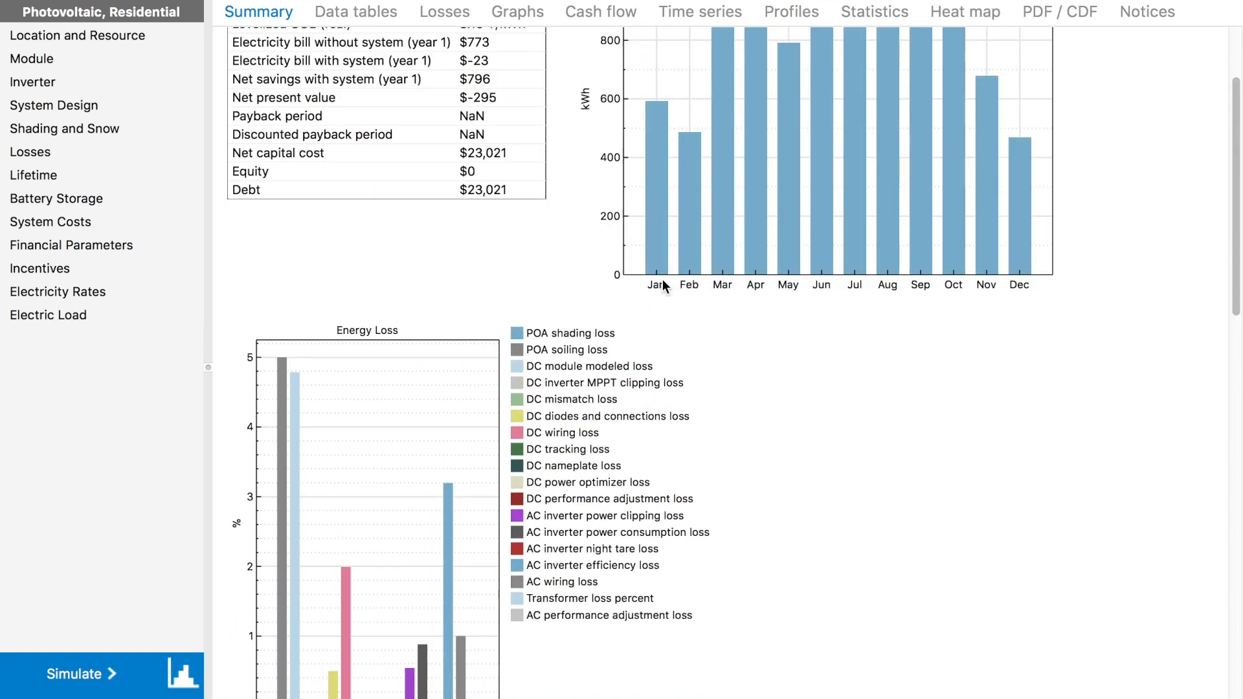
Examine the summary results, including the metrics table, energy loss, annual production, lifetime after-tax cash flow, and monthly energy and load charts.
scroll(662, 278, "up", 3)
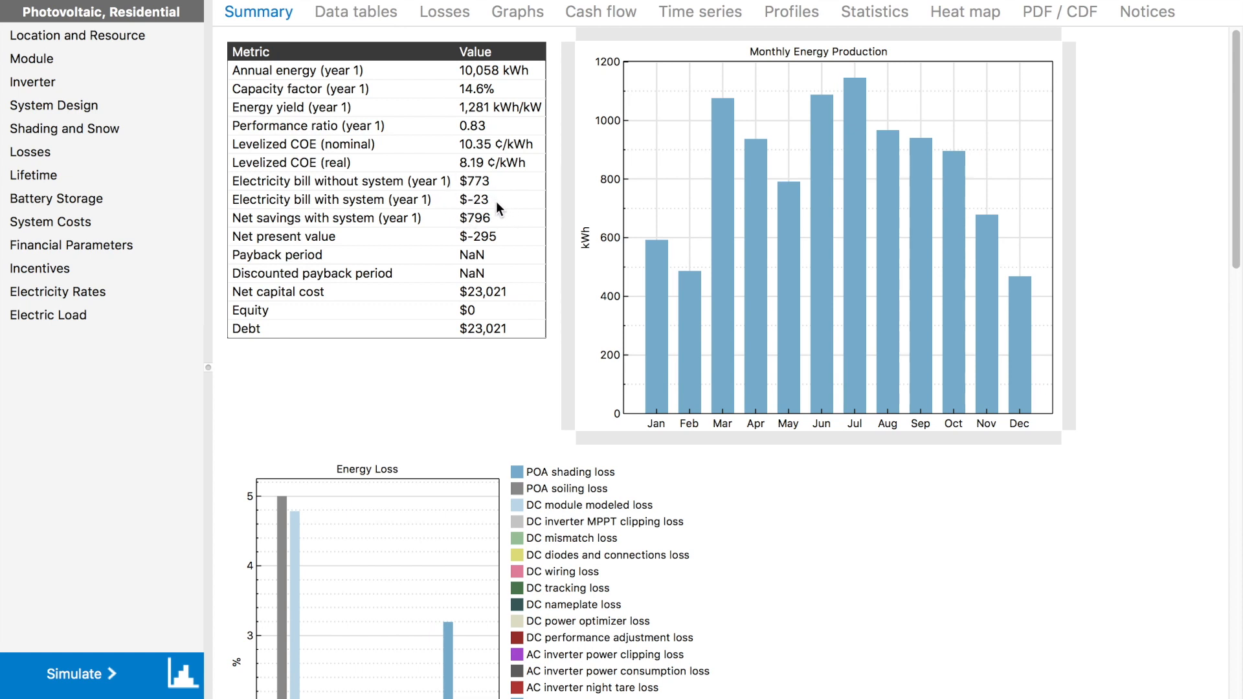
scroll(496, 200, "down", 15)
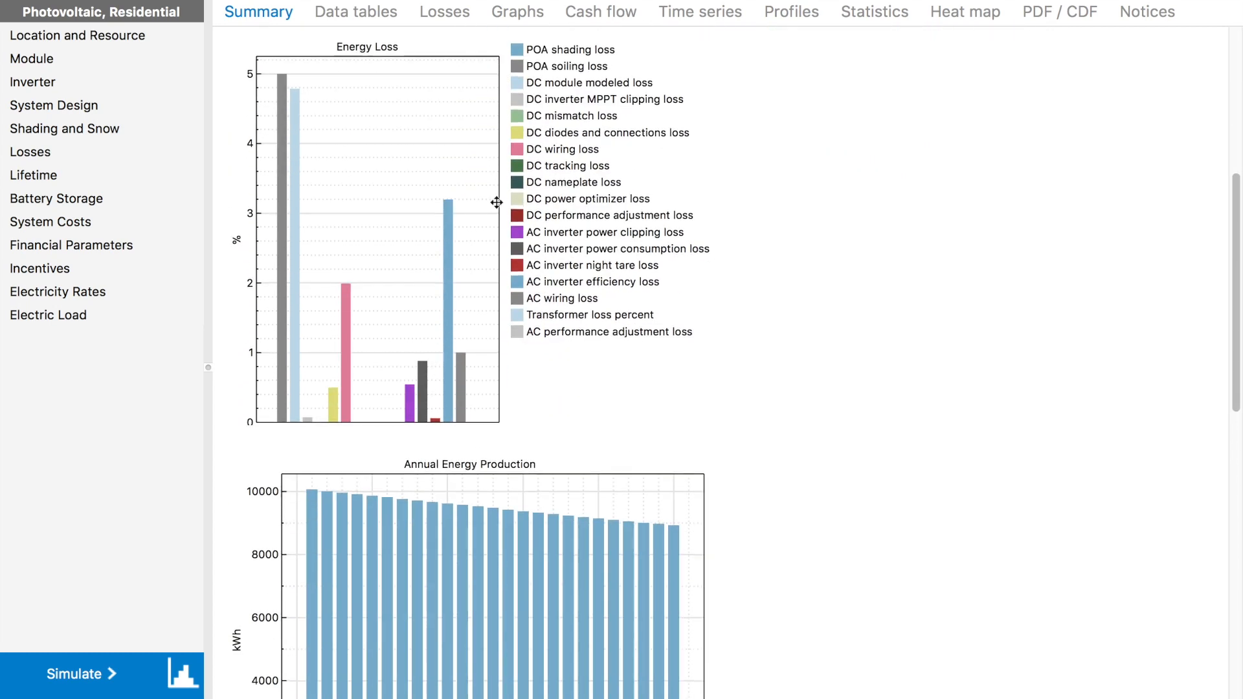
scroll(496, 202, "down", 5)
scroll(496, 202, "up", 3)
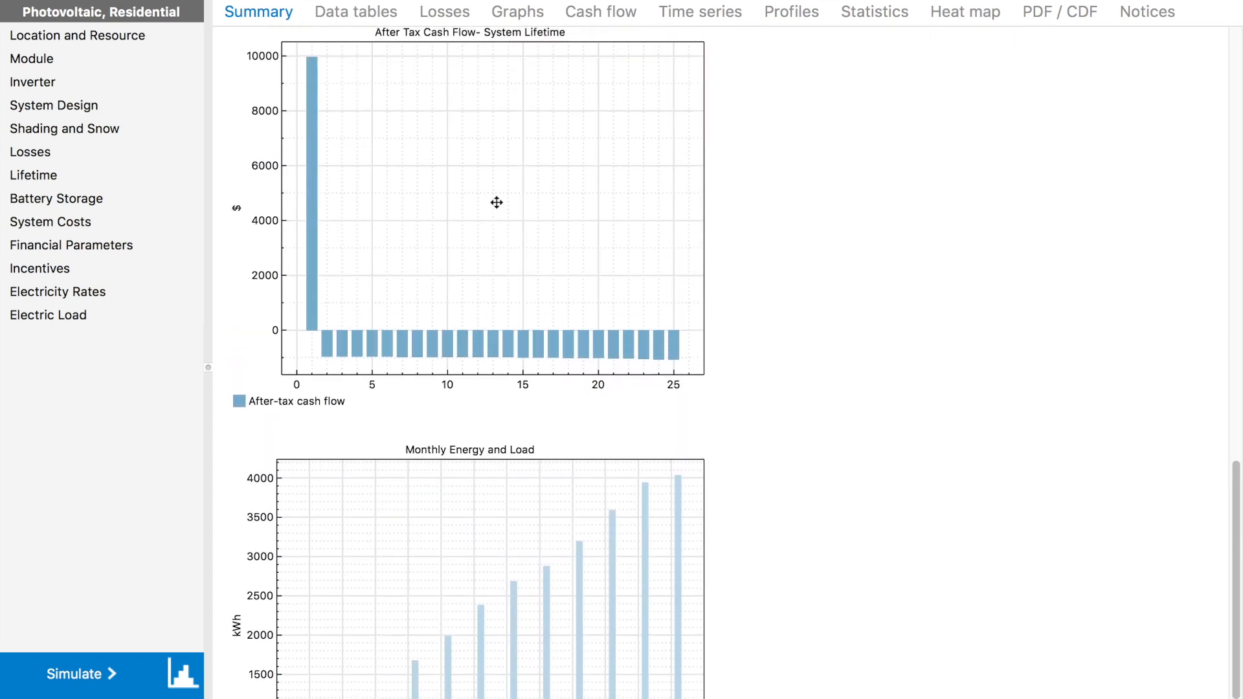
mouse_move(543, 40)
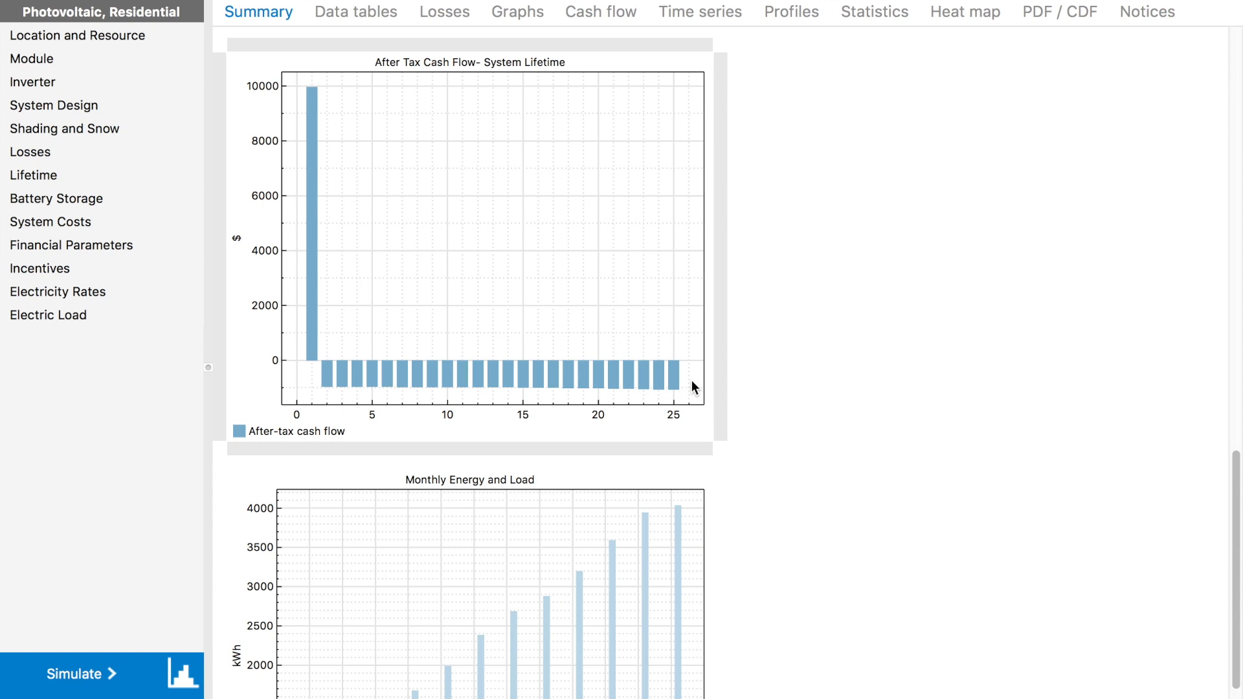
scroll(691, 382, "up", 3)
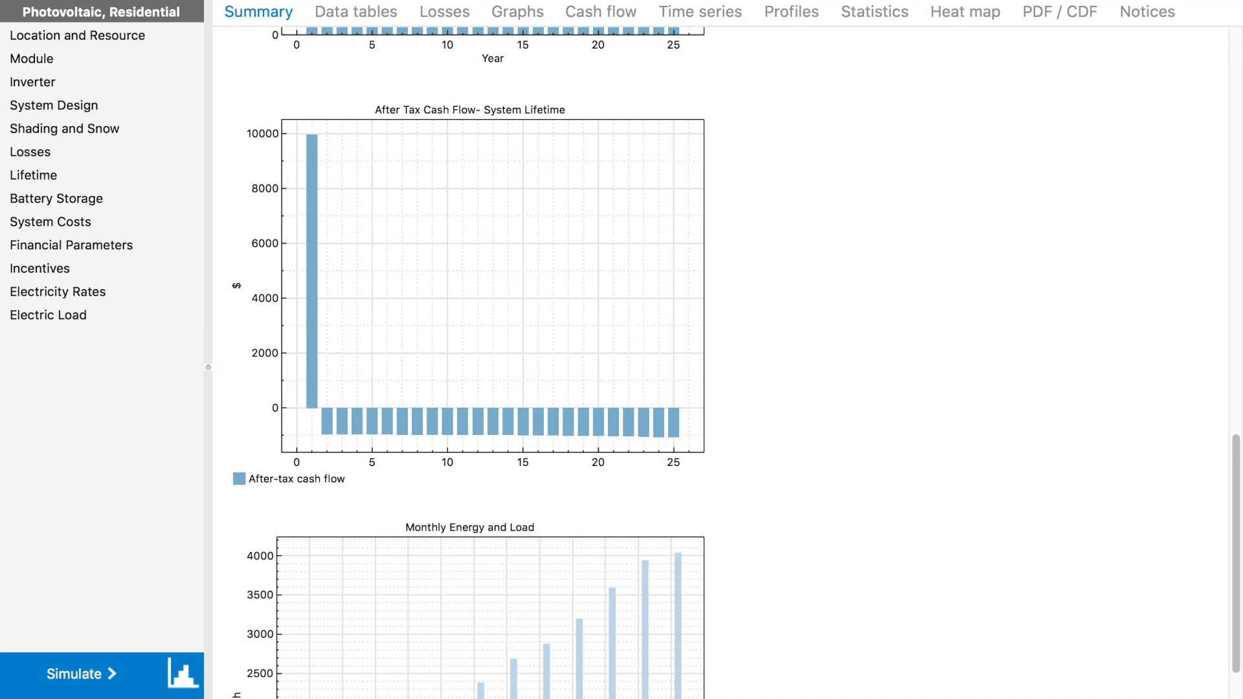
Create a PDF report of the photovoltaic residential case and save it as example on the Desktop.
left_click(194, 0)
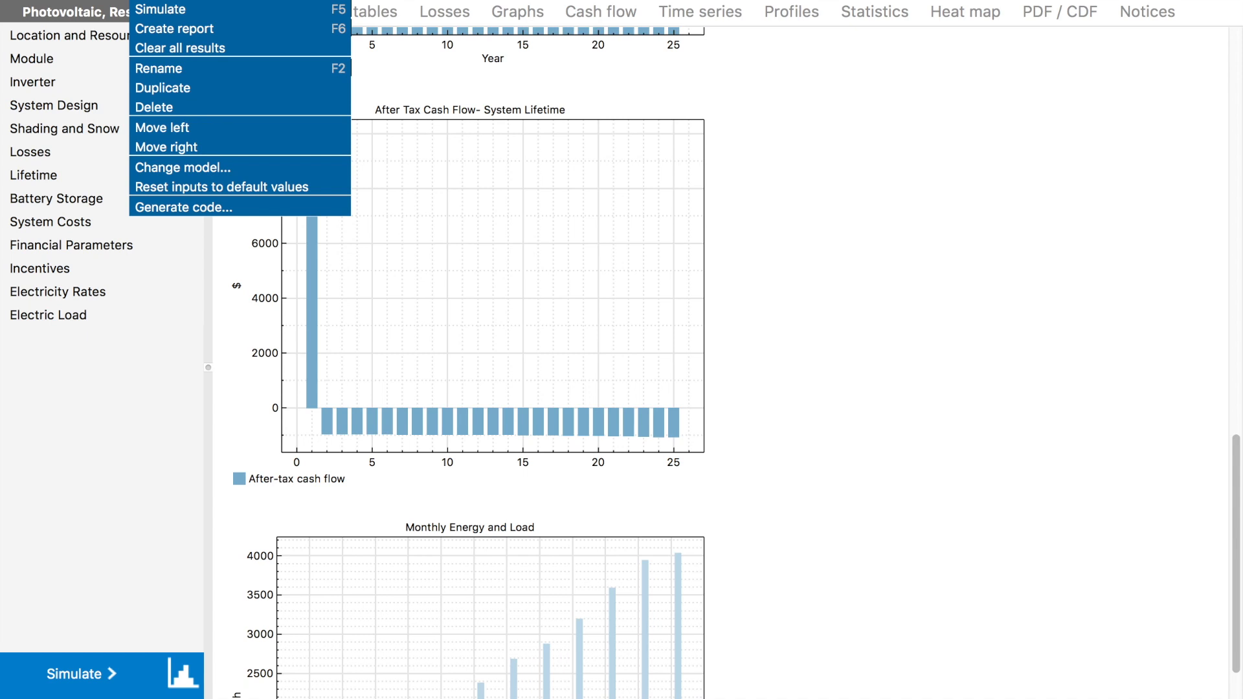
left_click(208, 29)
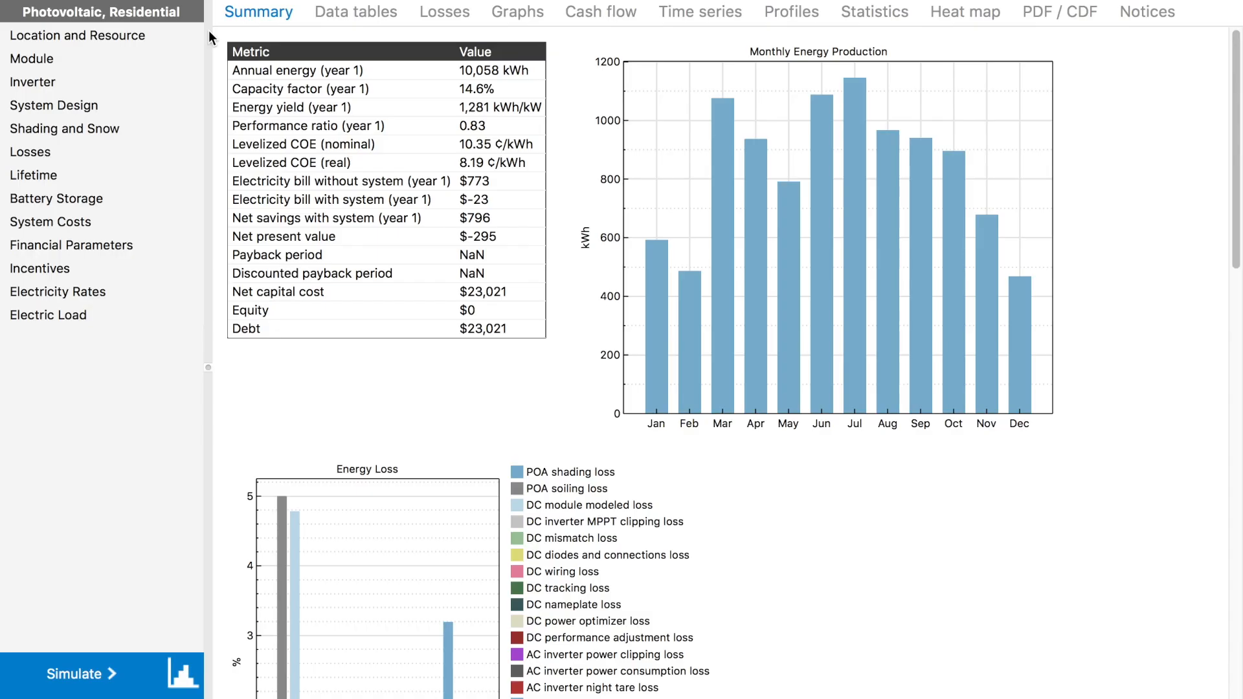
type("example")
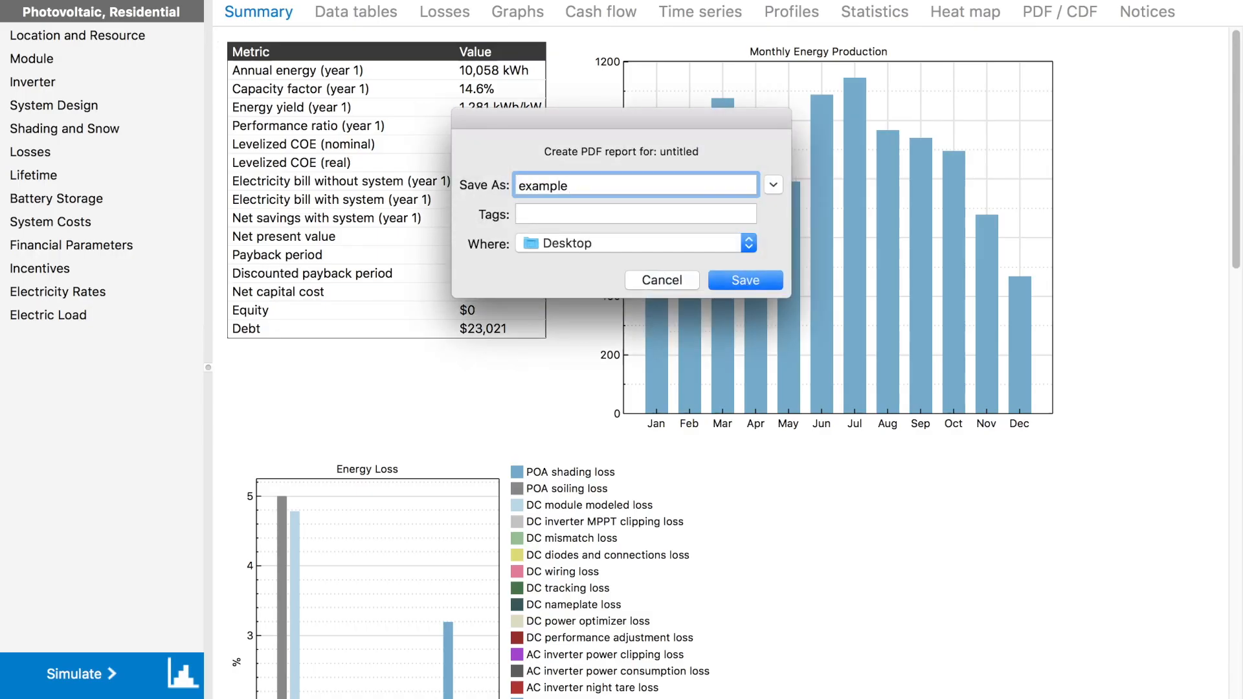
left_click(746, 281)
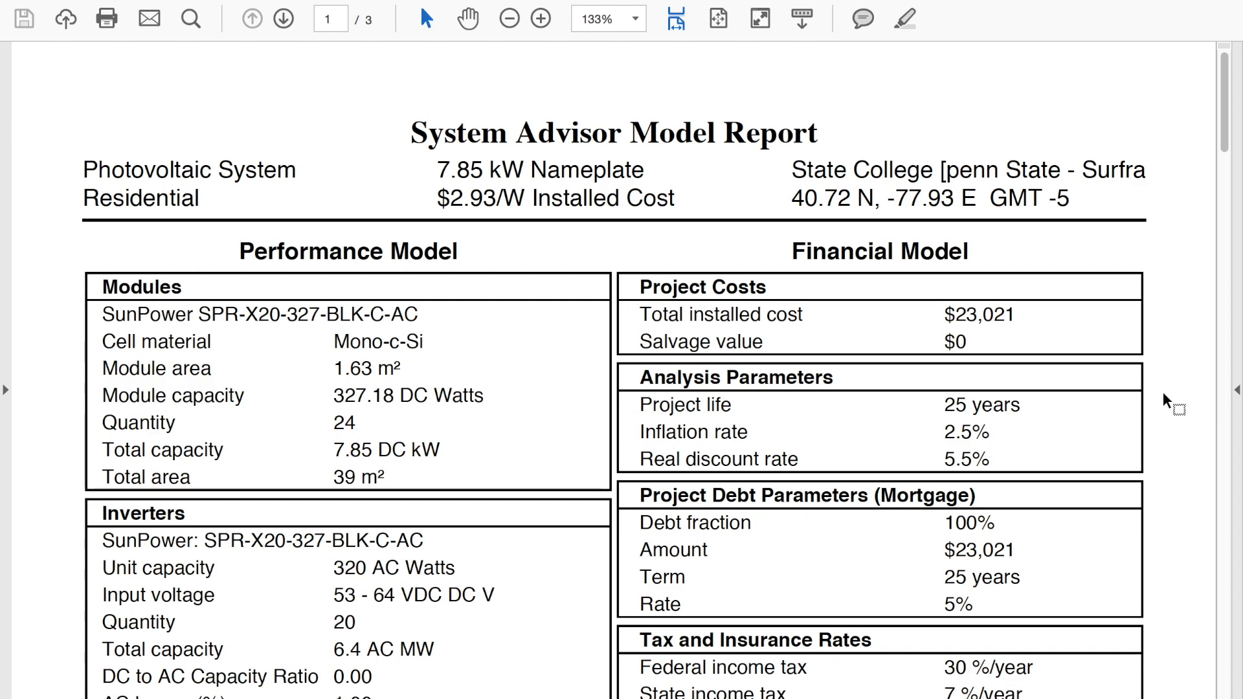
Review the PDF report's performance model, financial model, electricity rate summary, and annual results sections on the first page.
scroll(1163, 401, "down", 4)
scroll(1163, 401, "down", 8)
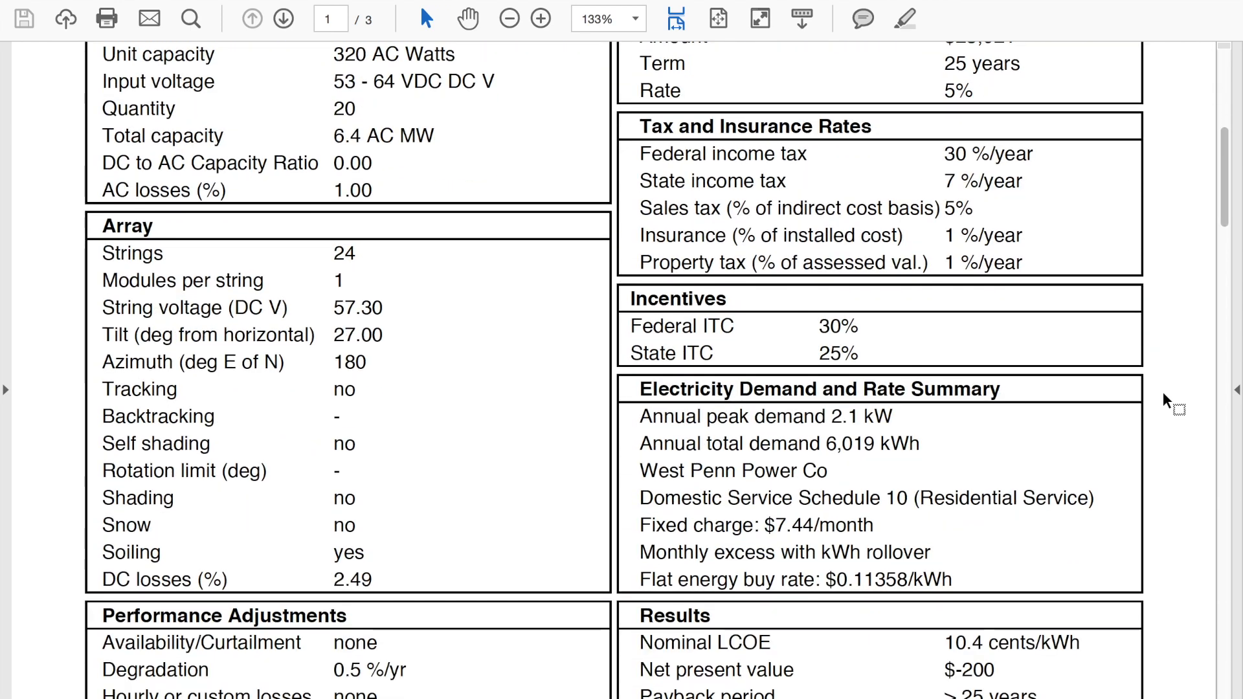
scroll(1164, 401, "down", 2)
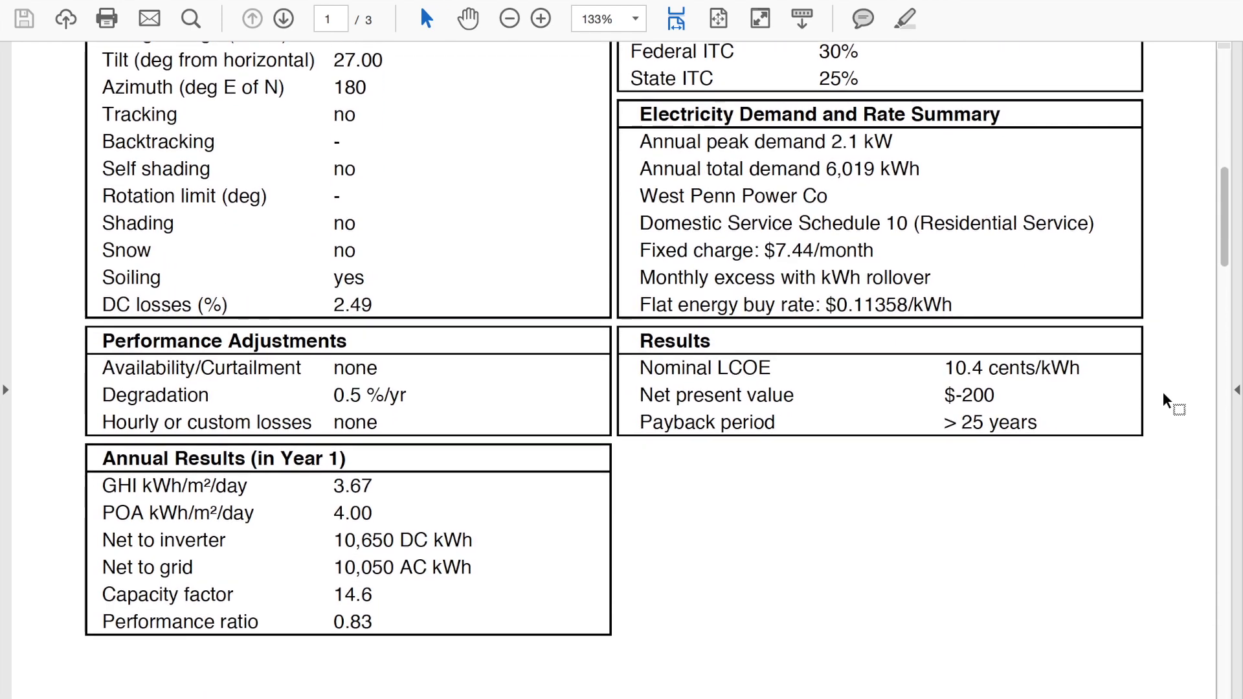
scroll(1163, 402, "up", 2)
scroll(1163, 402, "up", 12)
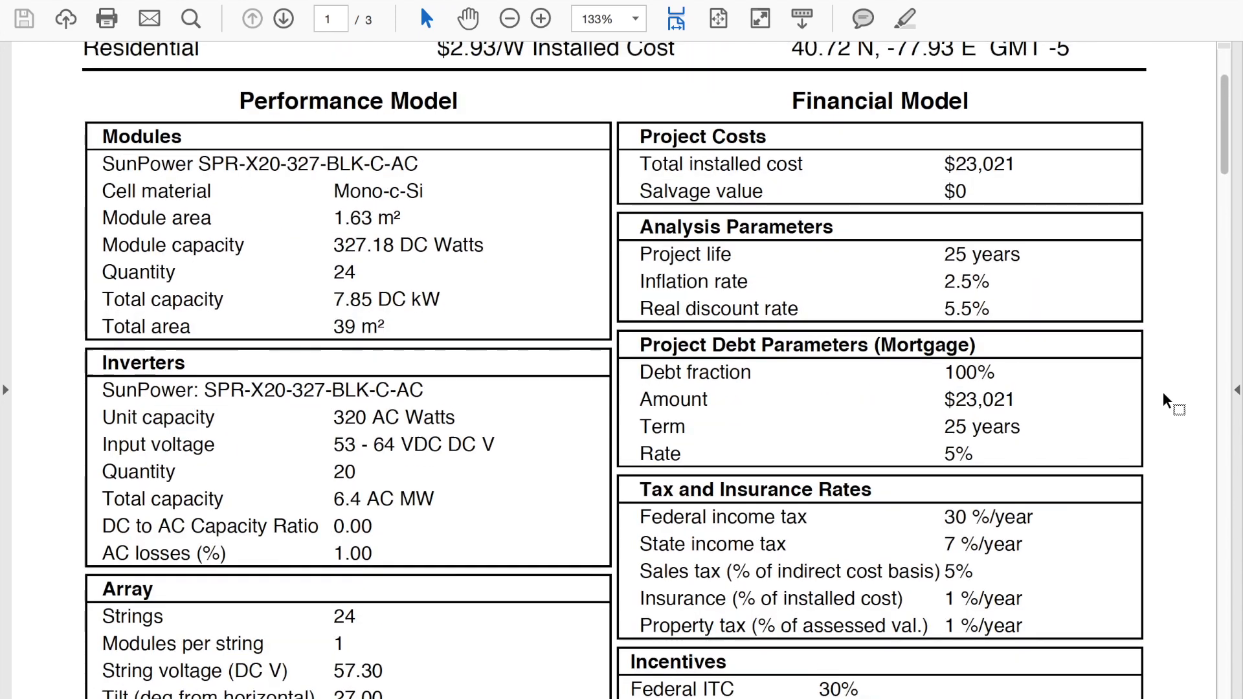